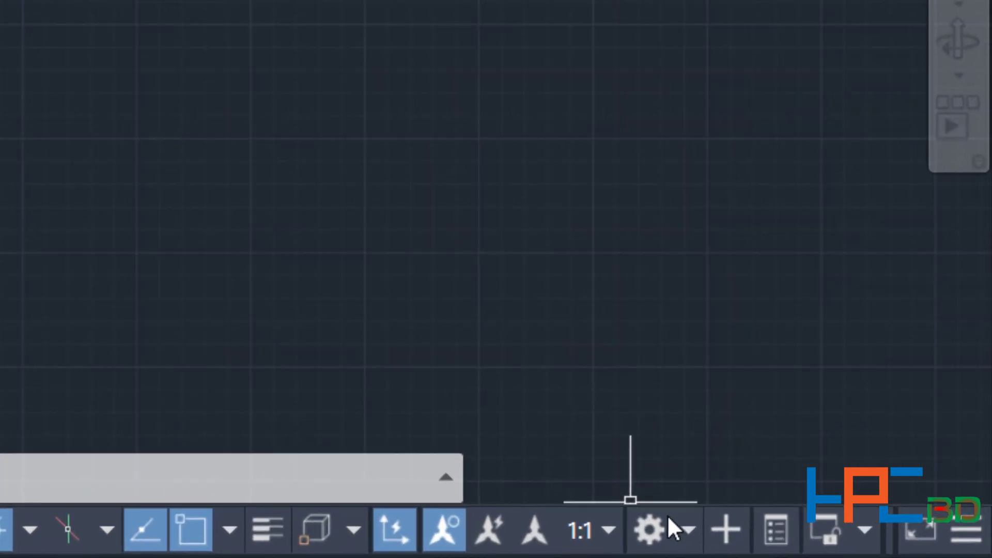
Pick 3D Modeling from the status-bar workspace list.
{"action": "left_click", "coordinate": [653, 520]}
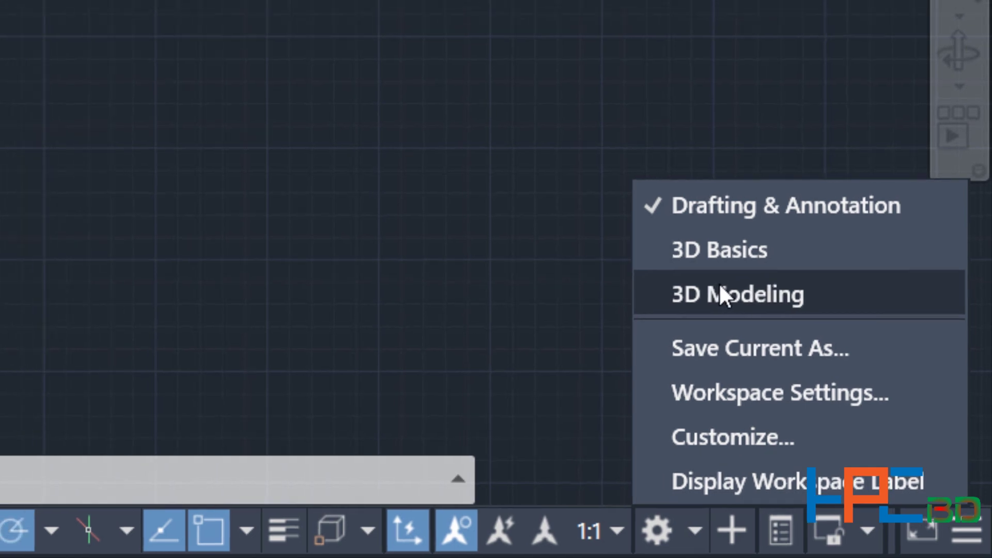
{"action": "left_click", "coordinate": [718, 286]}
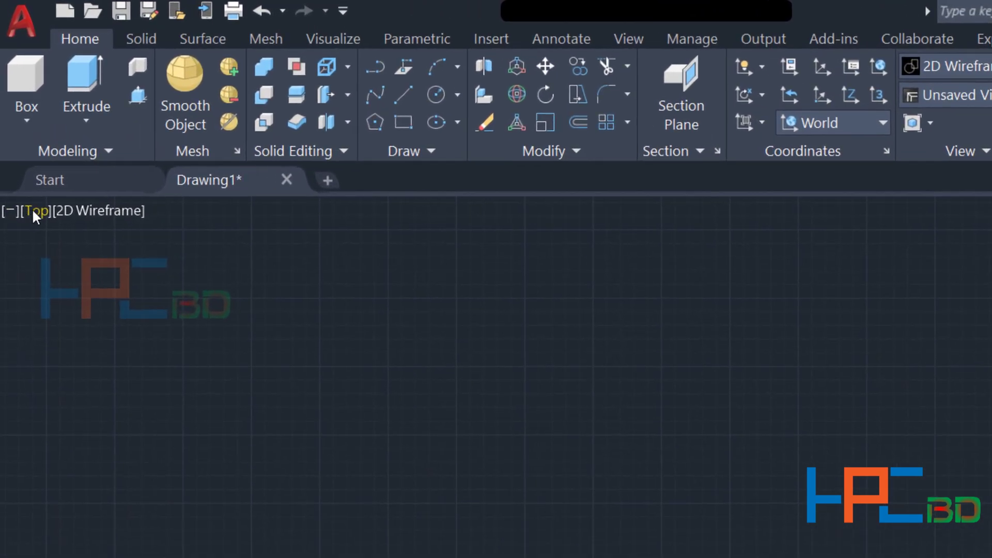
Set the view to SW Isometric and turn off the grid display.
{"action": "left_click", "coordinate": [33, 212]}
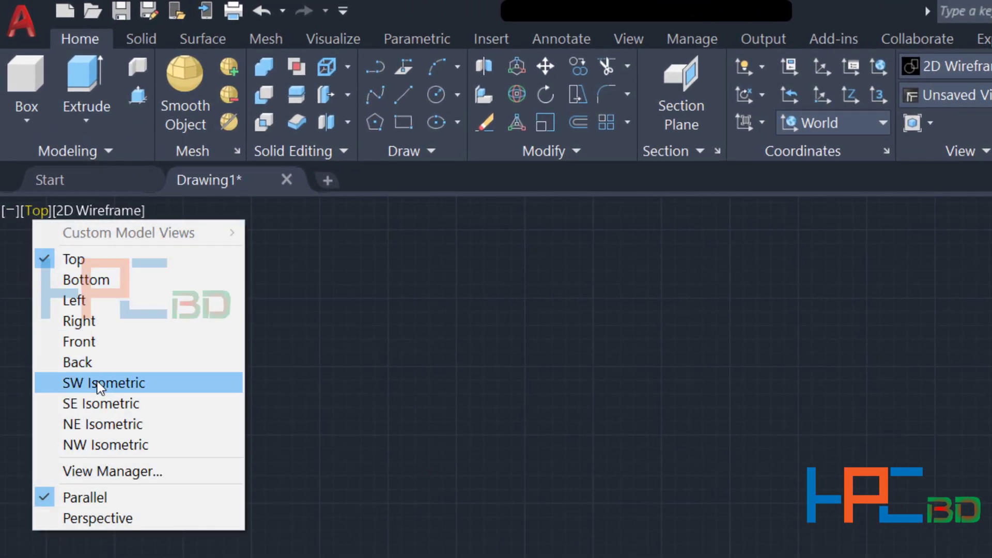
{"action": "left_click", "coordinate": [97, 381]}
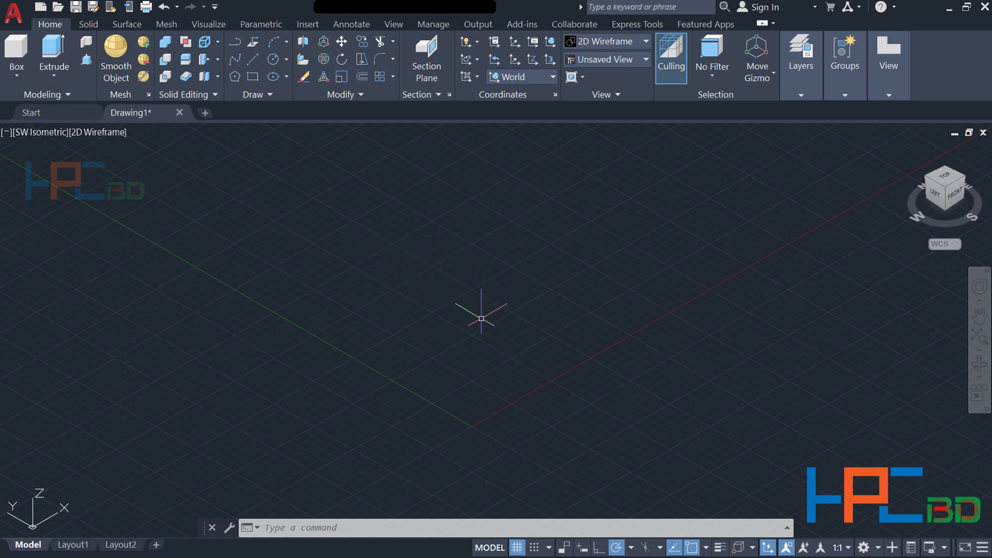
{"action": "key", "text": "F7"}
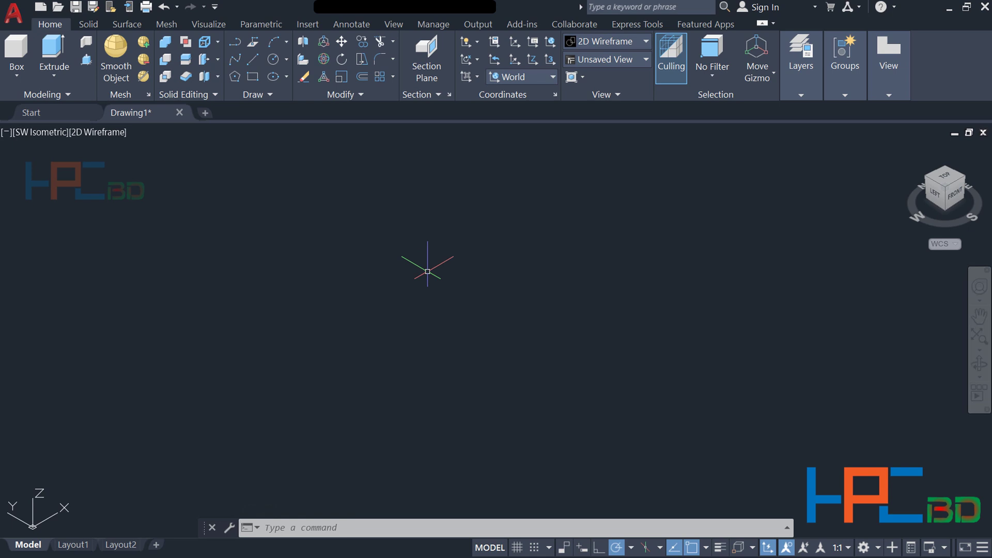
Start a rectangle with REC at a picked first corner, choosing the Dimensions option.
{"action": "type", "text": "r"}
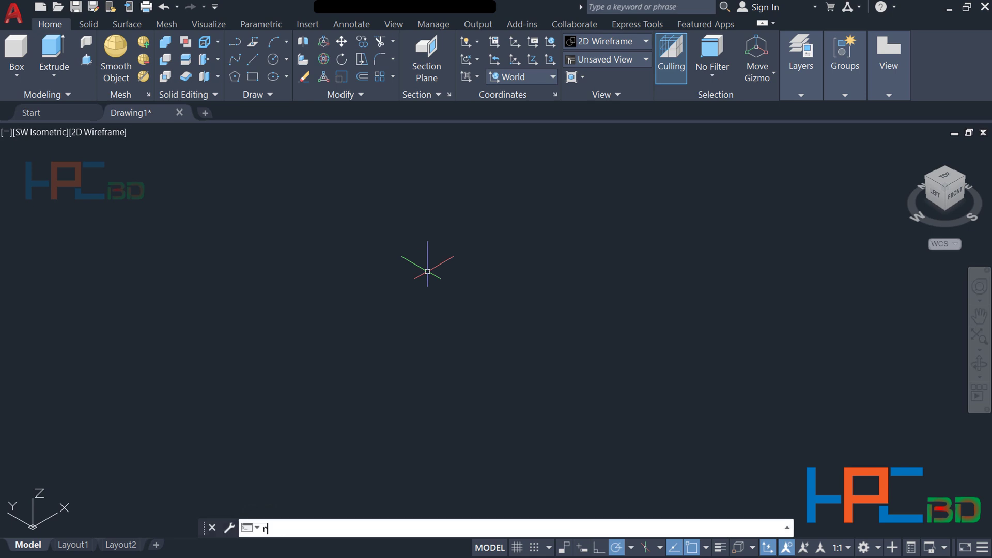
{"action": "type", "text": "ec"}
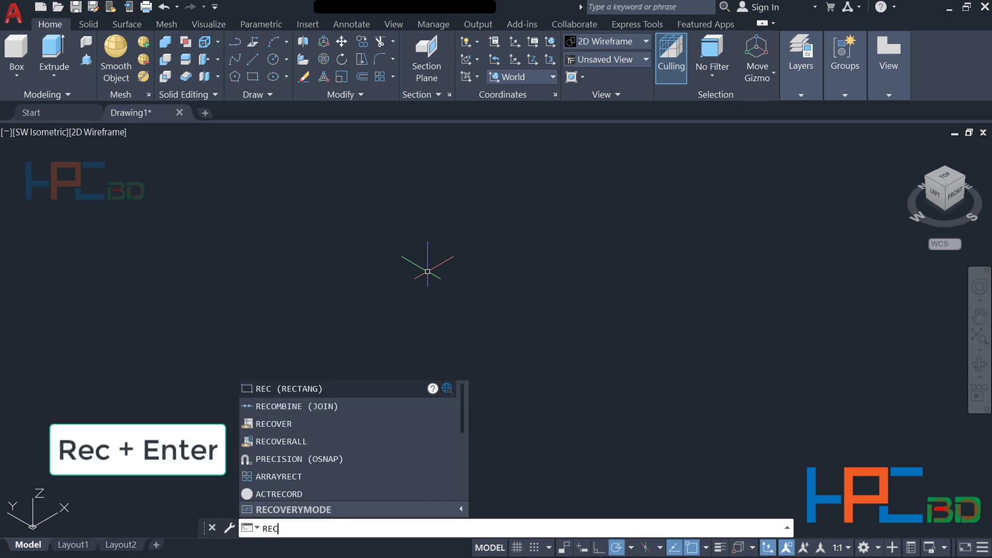
{"action": "key", "text": "Return"}
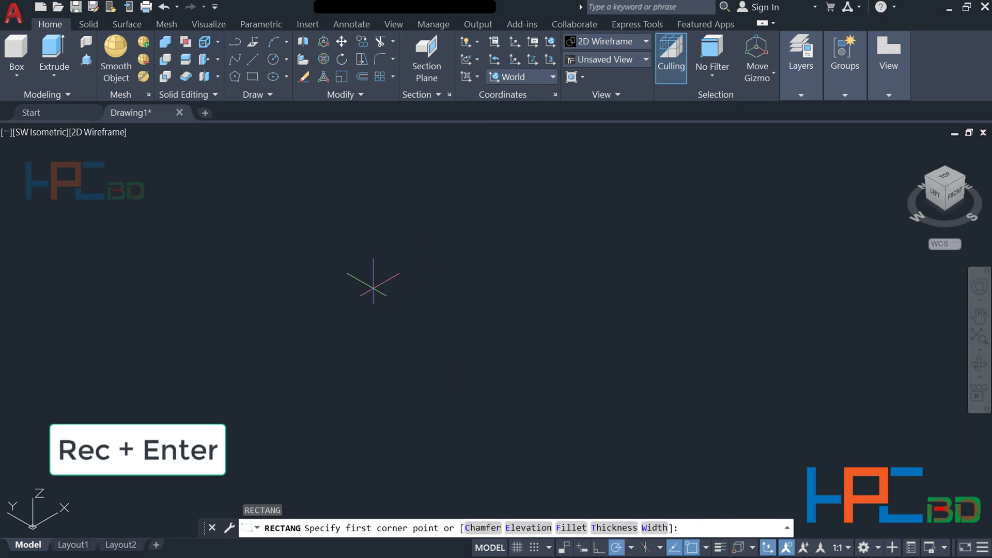
{"action": "left_click", "coordinate": [352, 288]}
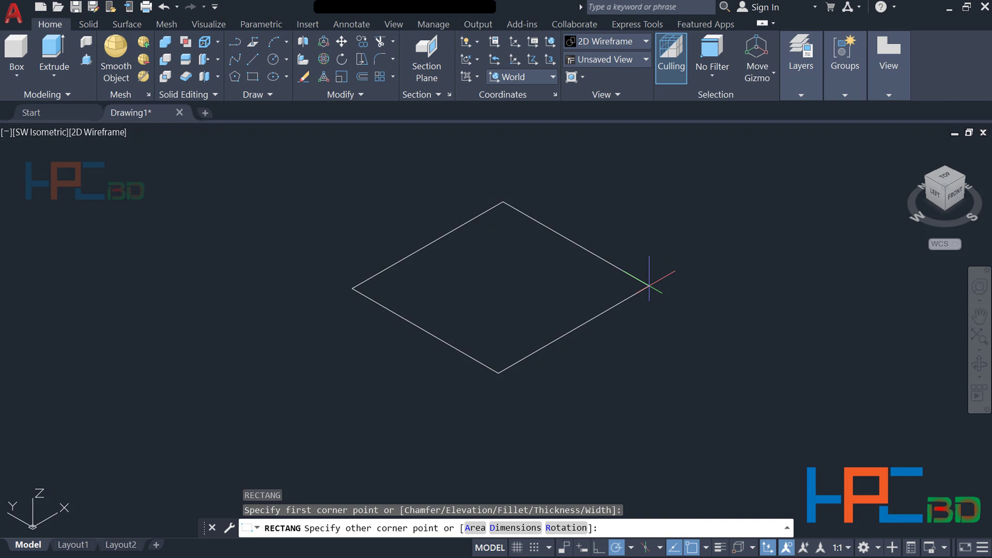
{"action": "type", "text": "d"}
{"action": "key", "text": "Return"}
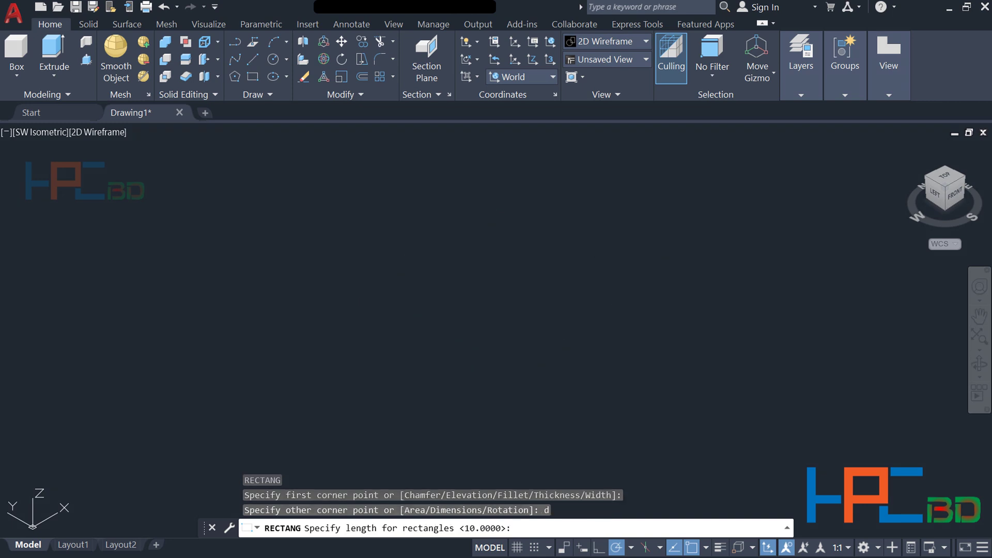
Give the rectangle length 20 and width 20, place it, and centre it in view.
{"action": "type", "text": "20"}
{"action": "key", "text": "Return"}
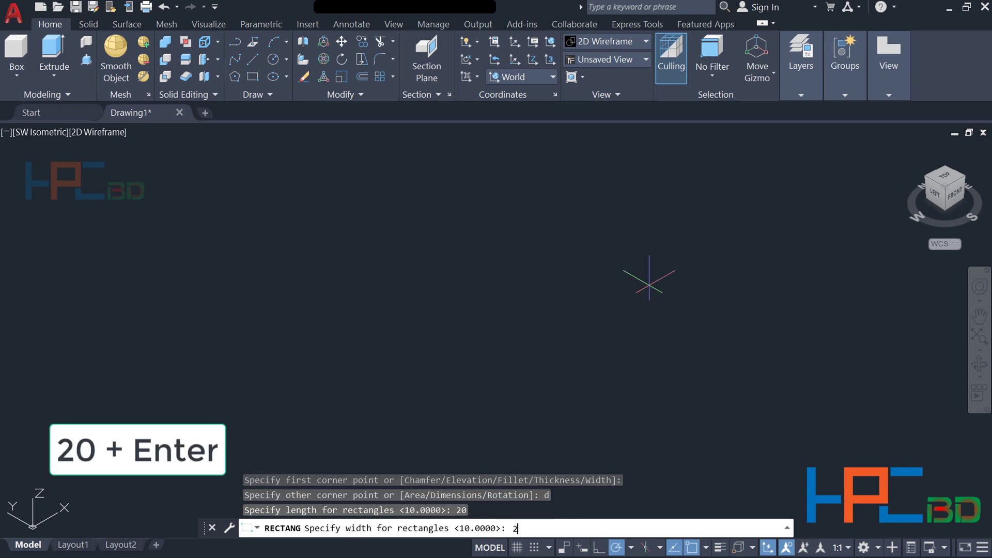
{"action": "type", "text": "20"}
{"action": "key", "text": "Return"}
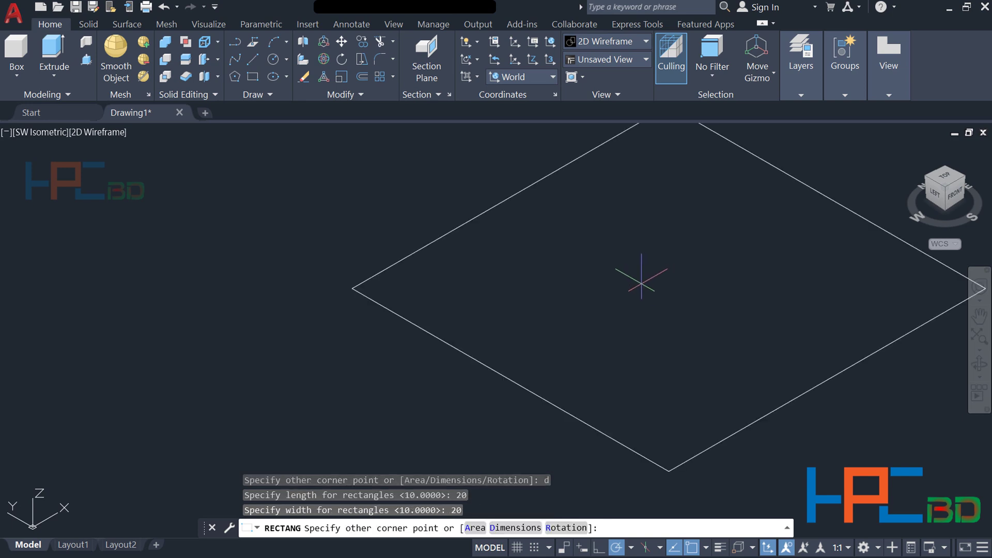
{"action": "scroll", "coordinate": [635, 284], "scroll_direction": "down", "scroll_amount": 2}
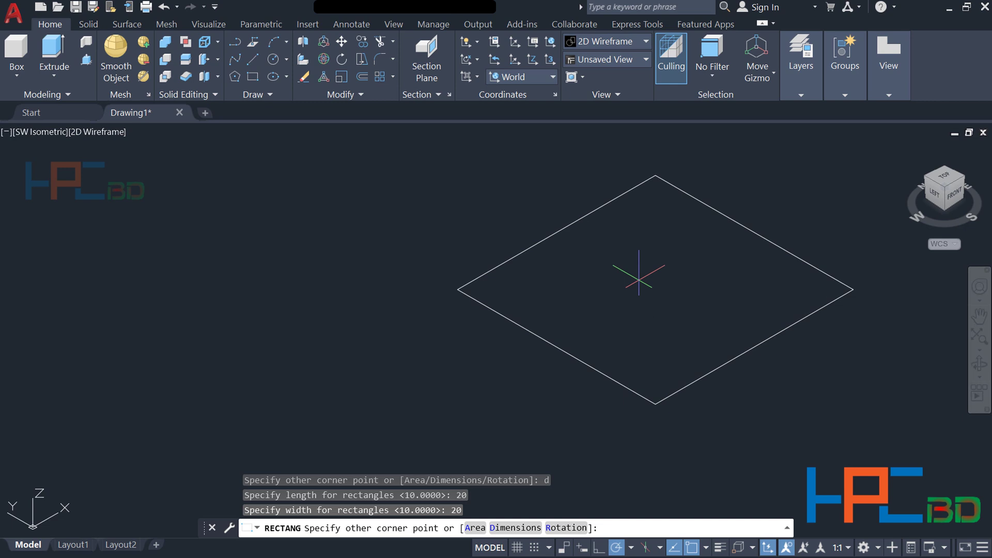
{"action": "left_click", "coordinate": [639, 279]}
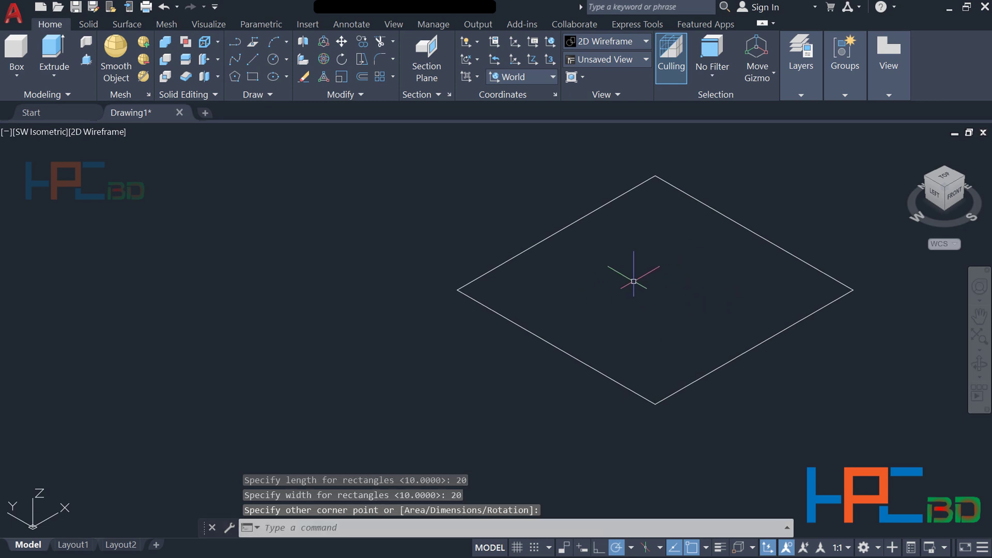
{"action": "mouse_move", "coordinate": [634, 282]}
{"action": "middle_mouse_down"}
{"action": "mouse_move", "coordinate": [573, 305]}
{"action": "mouse_move", "coordinate": [424, 332]}
{"action": "middle_mouse_up"}
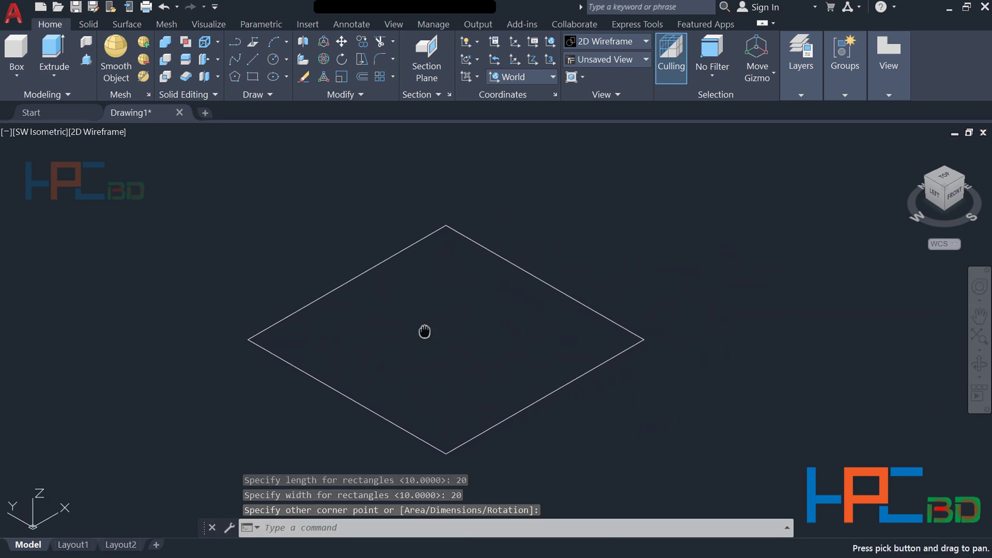
{"action": "key", "text": "Escape"}
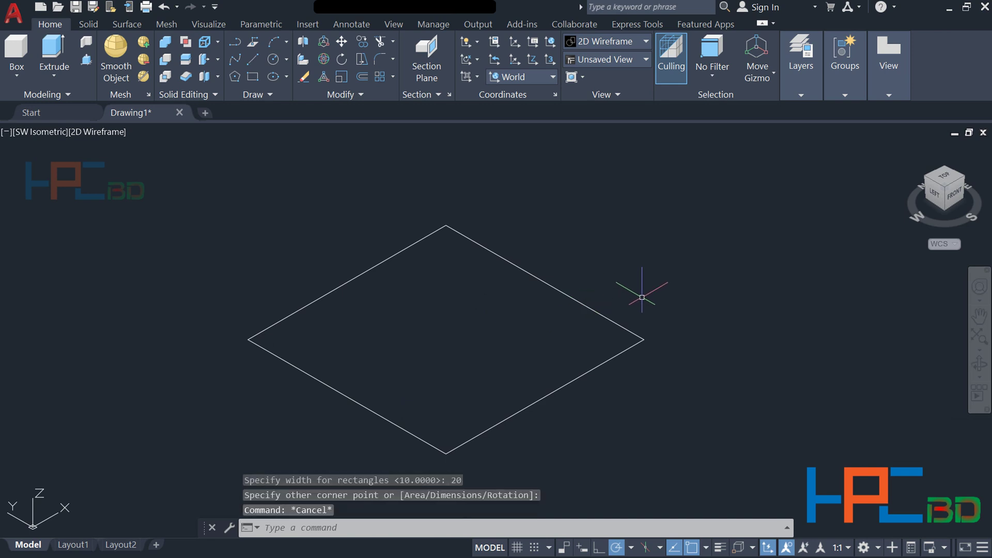
{"action": "key", "text": "Escape"}
{"action": "key", "text": "Escape"}
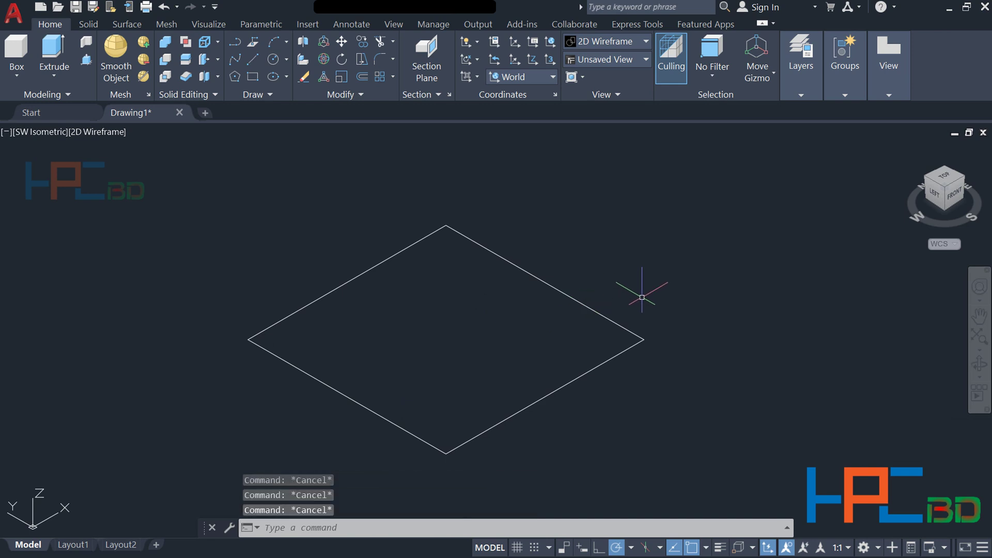
Extrude the 20 by 20 rectangle with EXT, picking the box height on screen.
{"action": "type", "text": "ext"}
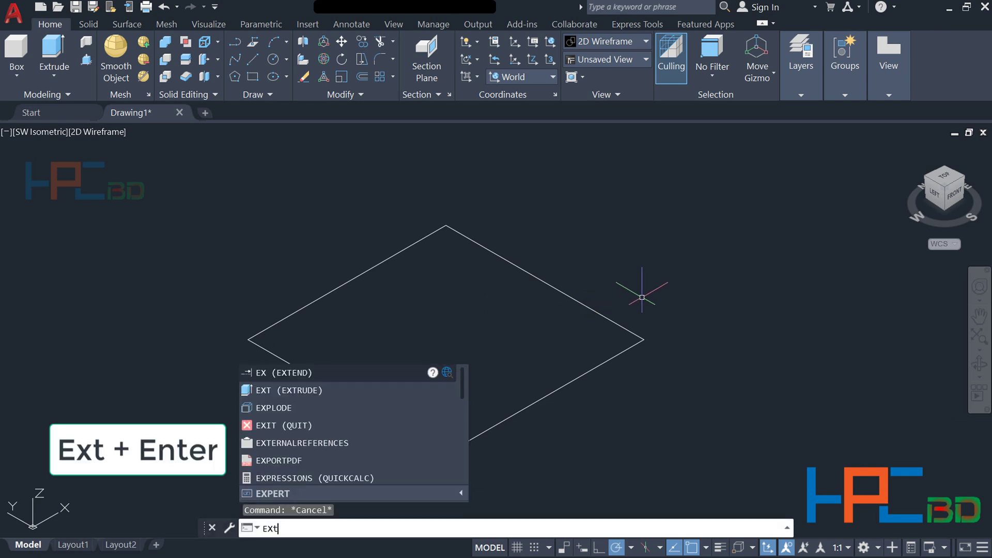
{"action": "key", "text": "Return"}
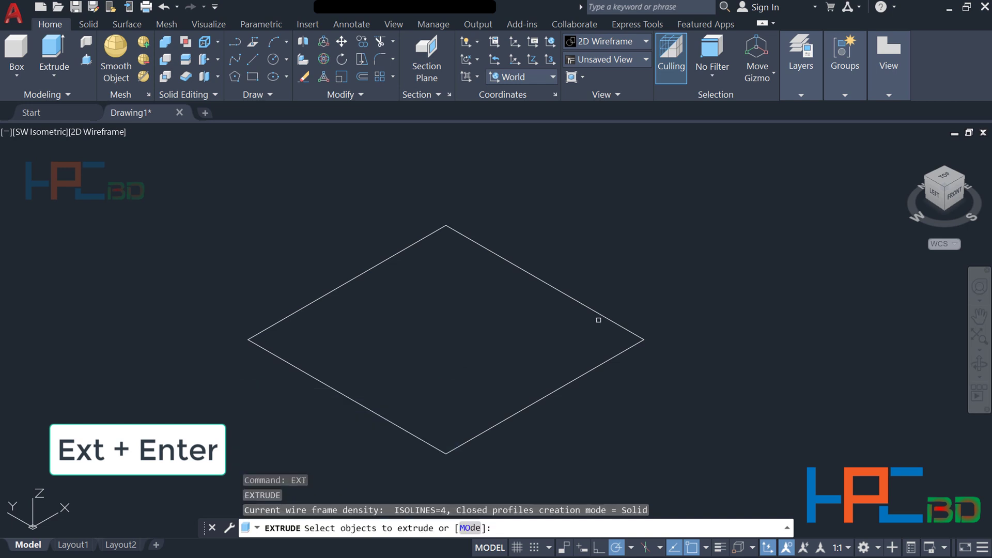
{"action": "left_click", "coordinate": [603, 312]}
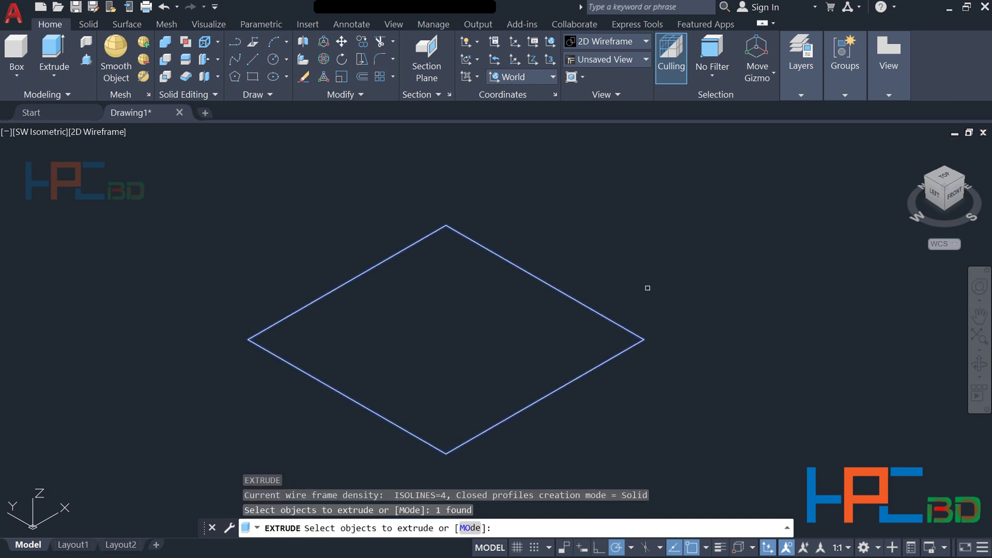
{"action": "key", "text": "Return"}
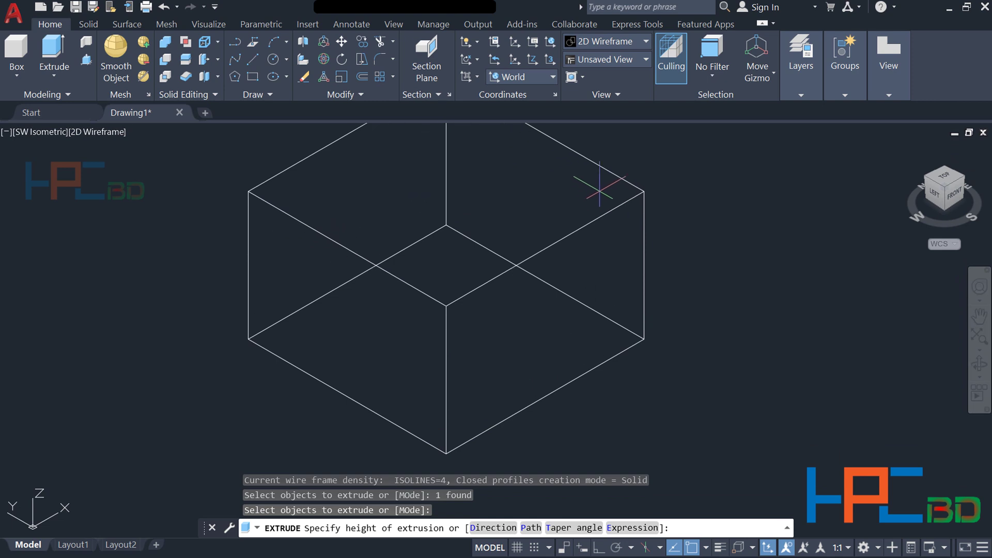
{"action": "left_click", "coordinate": [599, 184]}
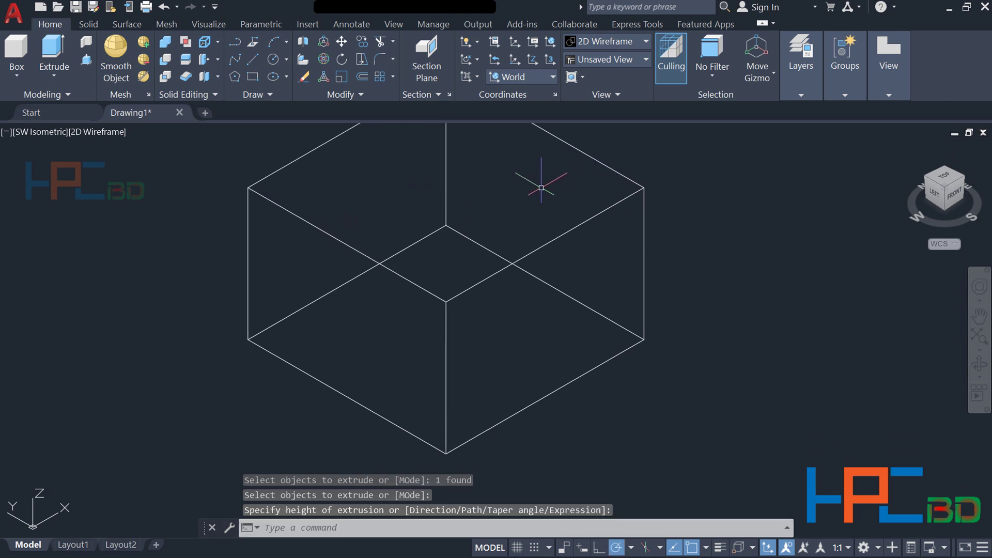
{"action": "middle_click_drag", "start_coordinate": [538, 181], "coordinate": [476, 271]}
{"action": "scroll", "coordinate": [531, 241], "scroll_direction": "down", "scroll_amount": 2}
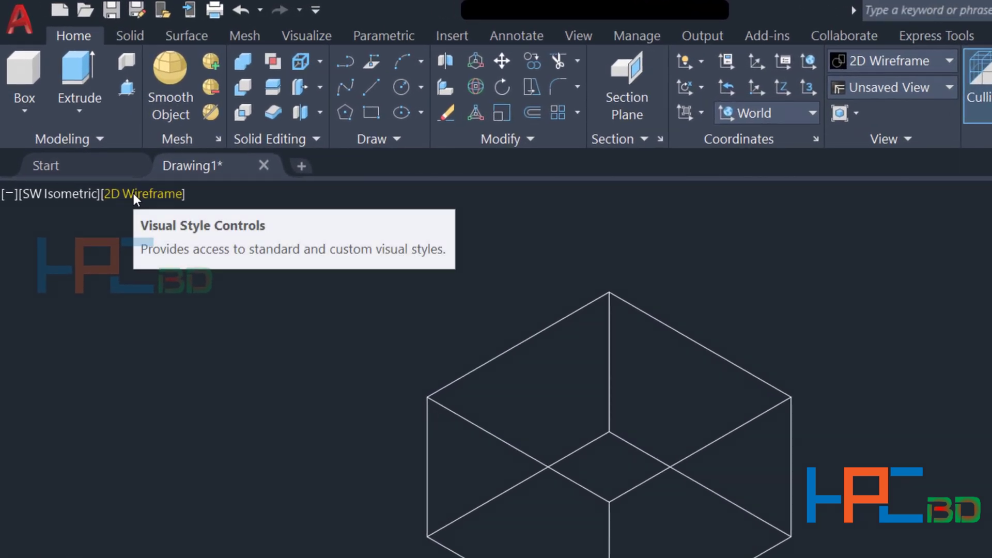
Change the viewport visual style from 2D Wireframe to Conceptual.
{"action": "left_click", "coordinate": [133, 193]}
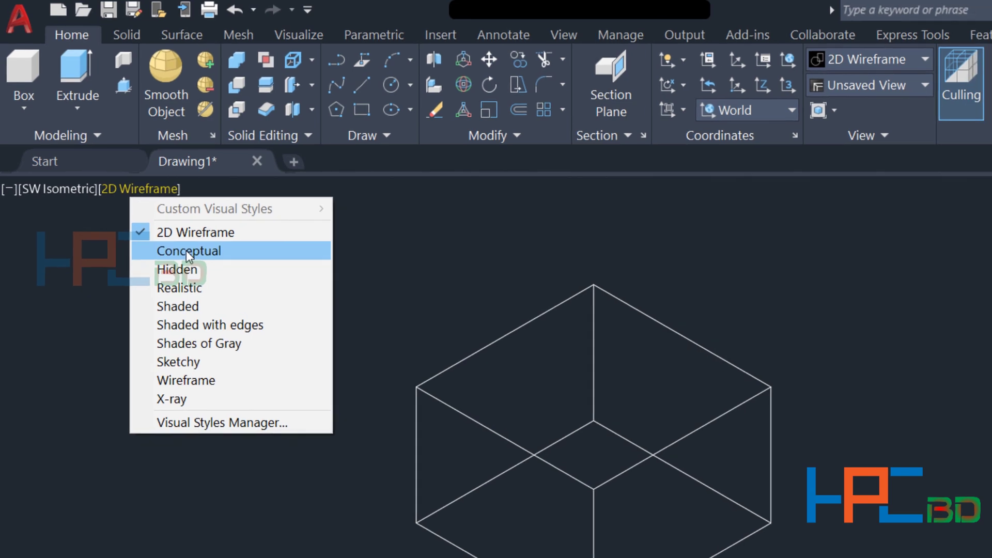
{"action": "left_click", "coordinate": [191, 256]}
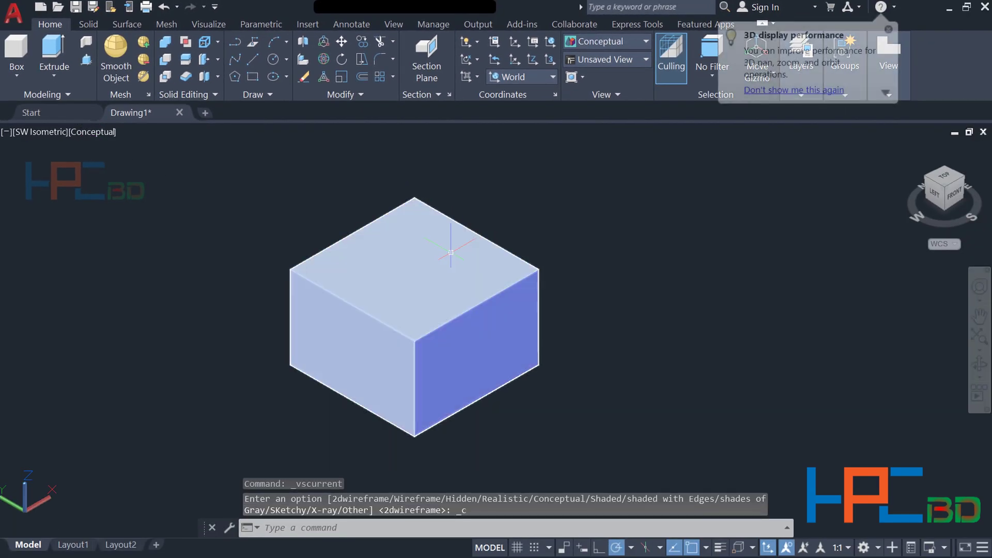
{"action": "scroll", "coordinate": [444, 253], "scroll_direction": "up", "scroll_amount": 2}
{"action": "scroll", "coordinate": [449, 269], "scroll_direction": "down", "scroll_amount": 2}
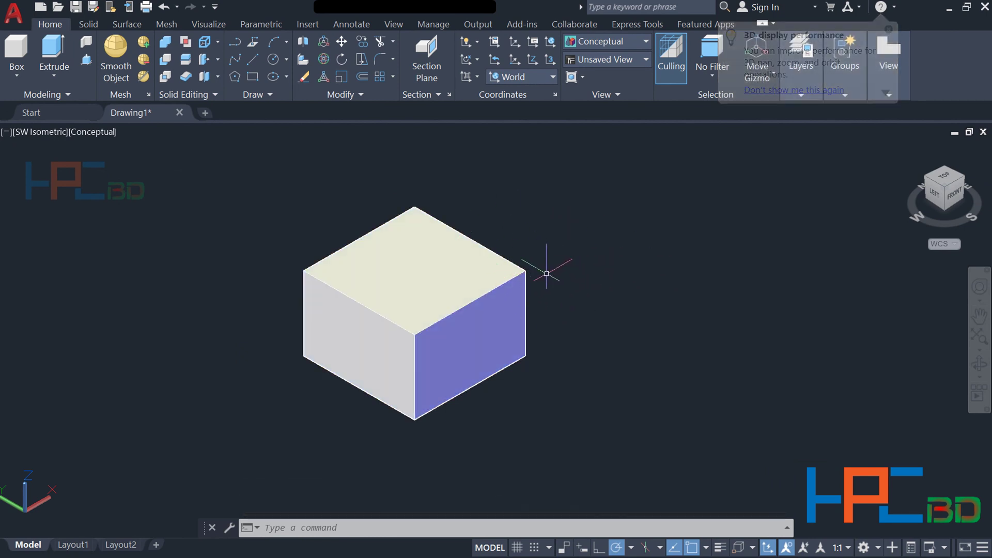
{"action": "key", "text": "Escape"}
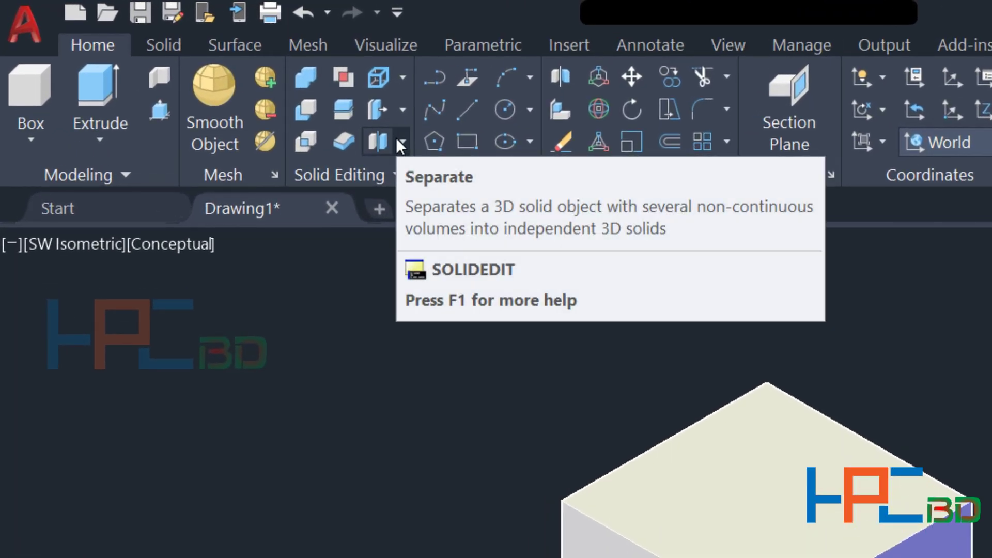
Start the Shell tool from the Solid Editing panel's Separate dropdown.
{"action": "left_click", "coordinate": [397, 139]}
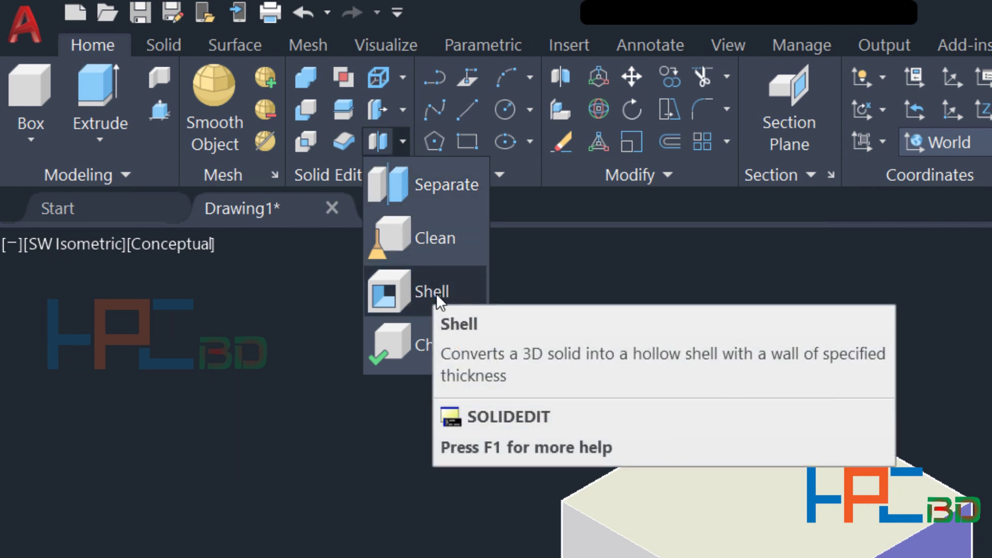
{"action": "left_click", "coordinate": [432, 290]}
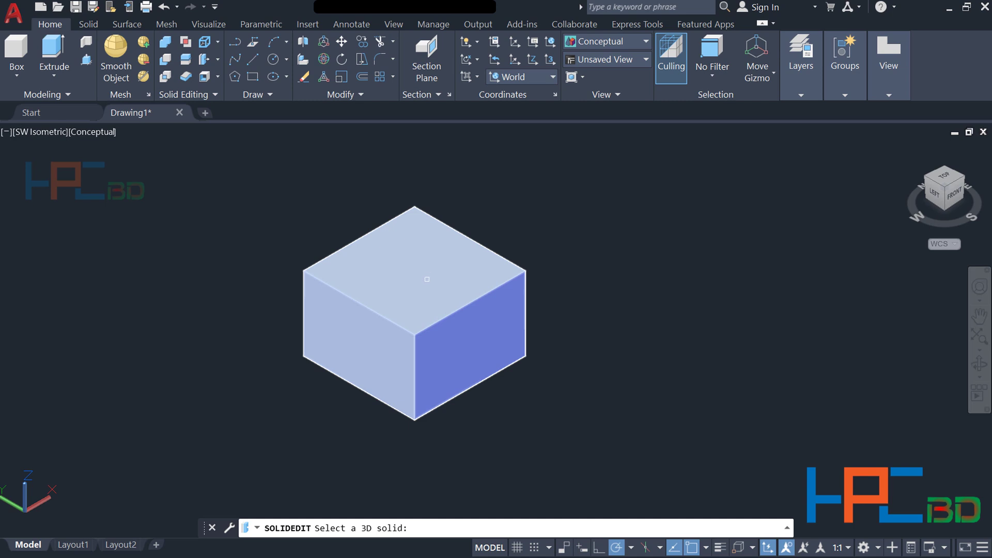
Shell the box with offset 2, removing its right face, and orbit to inspect it.
{"action": "left_click", "coordinate": [427, 279]}
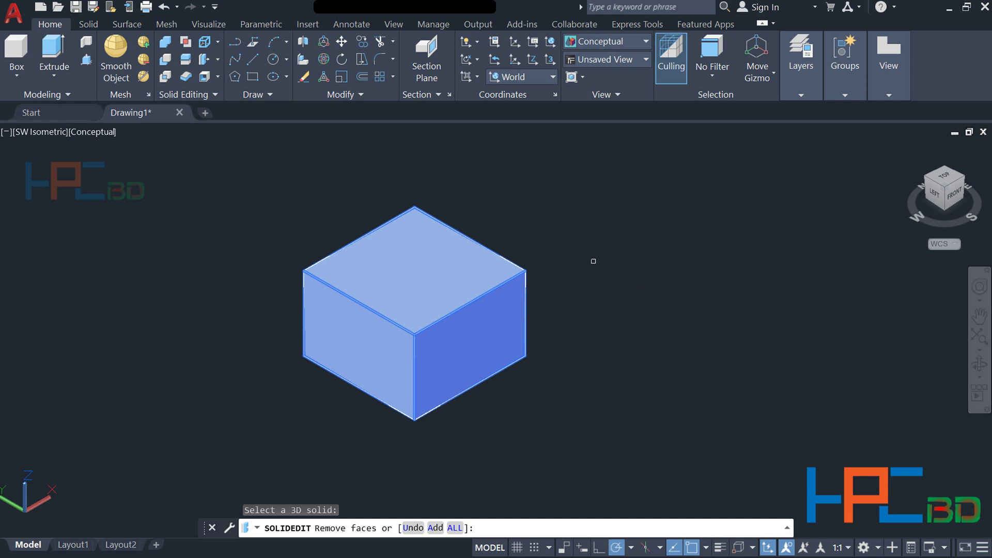
{"action": "left_click", "coordinate": [478, 338]}
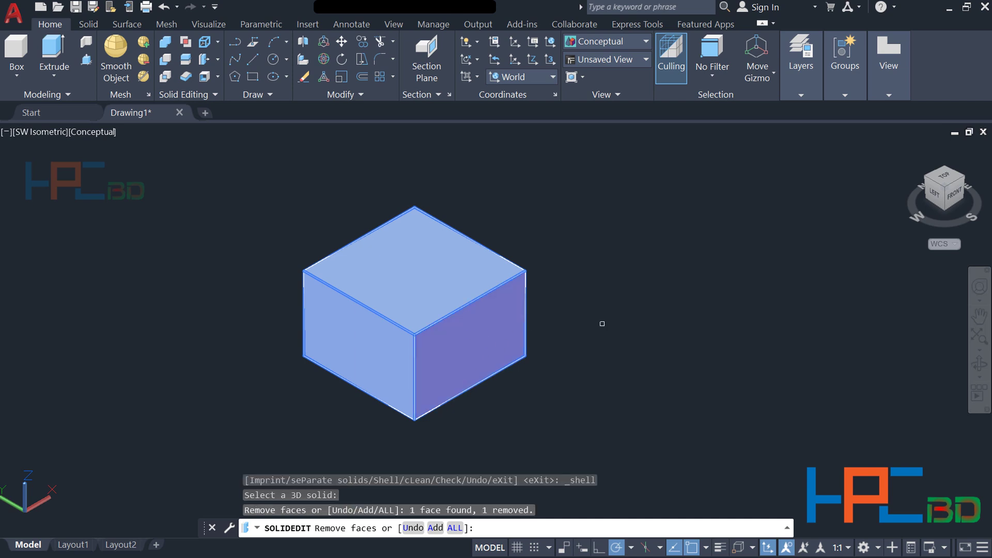
{"action": "key", "text": "Return"}
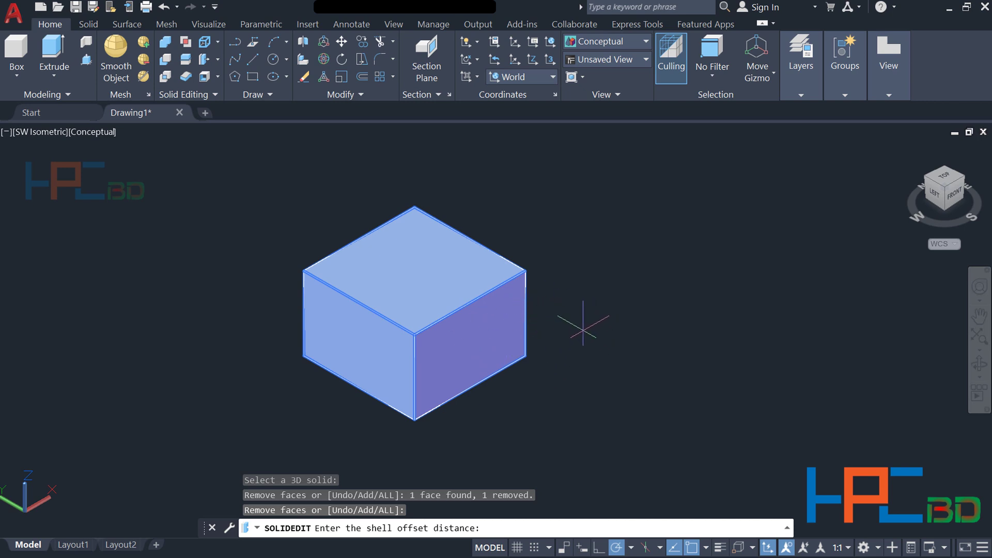
{"action": "type", "text": "2"}
{"action": "key", "text": "Return"}
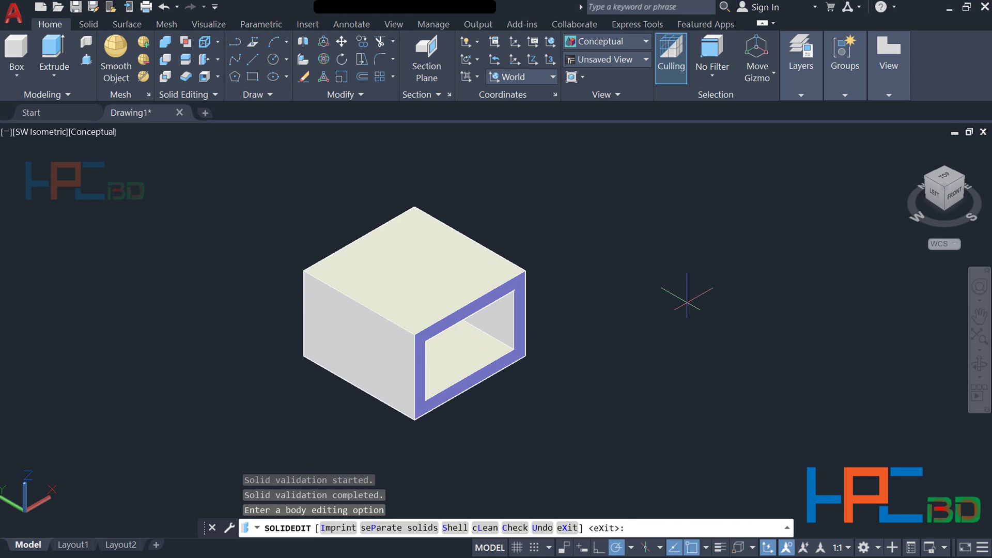
{"action": "left_click", "coordinate": [984, 364]}
{"action": "left_click_drag", "start_coordinate": [838, 343], "coordinate": [716, 337]}
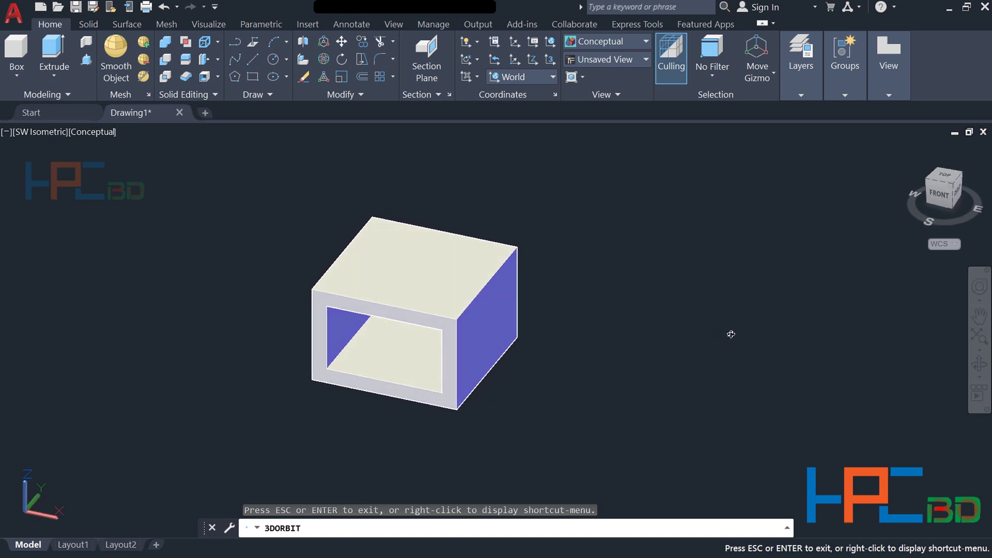
Exit the orbit, cancel SOLIDEDIT, and pan the hollow box to the left.
{"action": "key", "text": "Escape"}
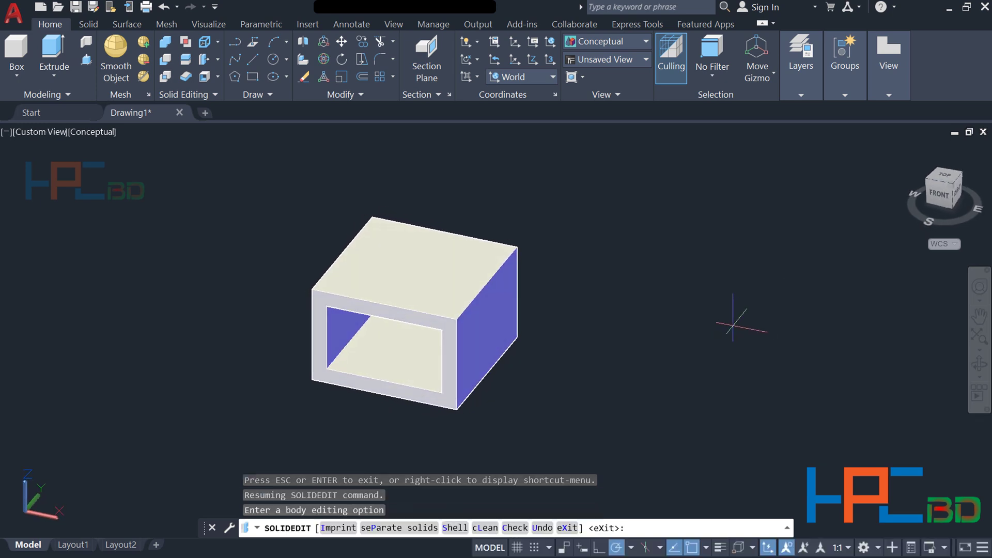
{"action": "key", "text": "Escape"}
{"action": "middle_click_drag", "start_coordinate": [739, 328], "coordinate": [518, 333]}
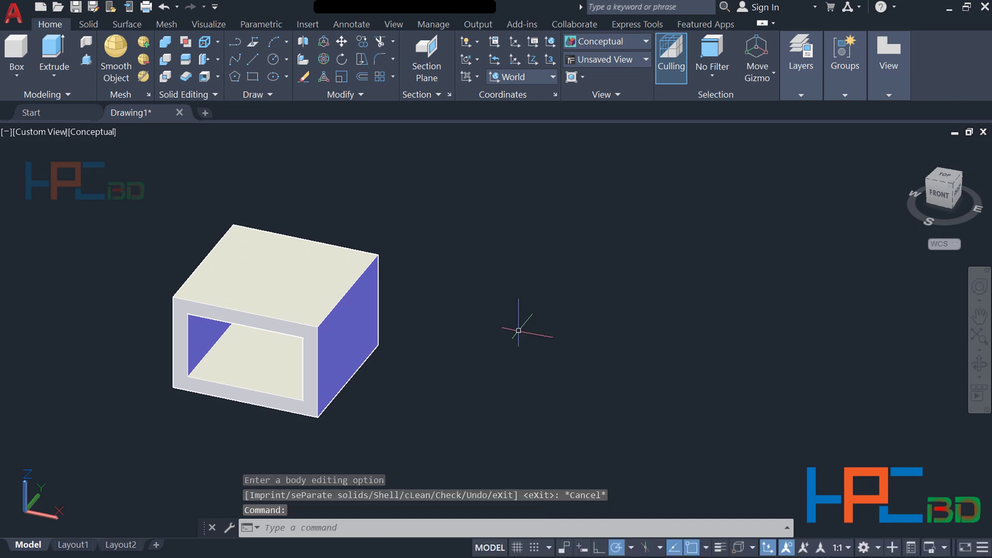
{"action": "key", "text": "Escape"}
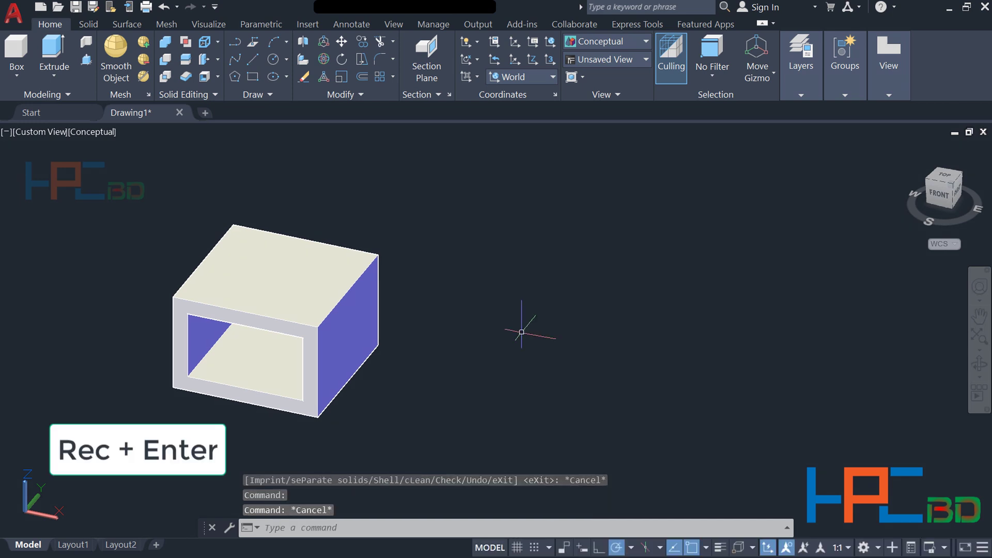
Draw a second rectangle by dimensions, length 20 and width 20, beside the hollow box.
{"action": "type", "text": "REC"}
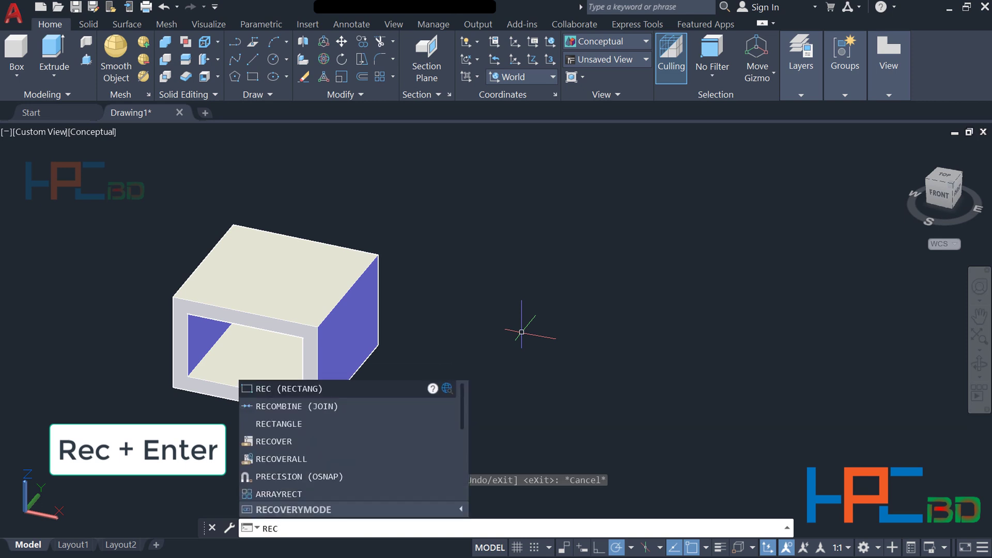
{"action": "key", "text": "Return"}
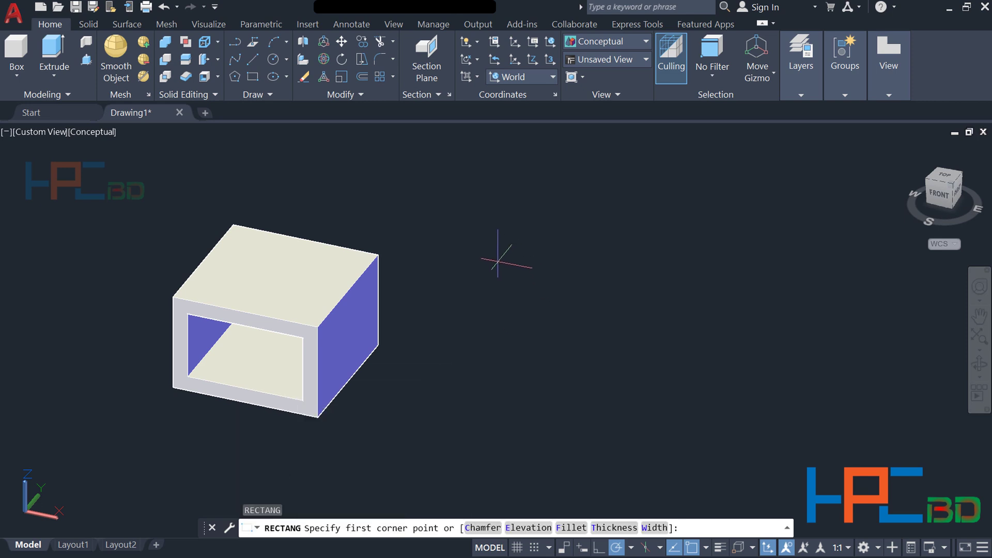
{"action": "left_click", "coordinate": [479, 302]}
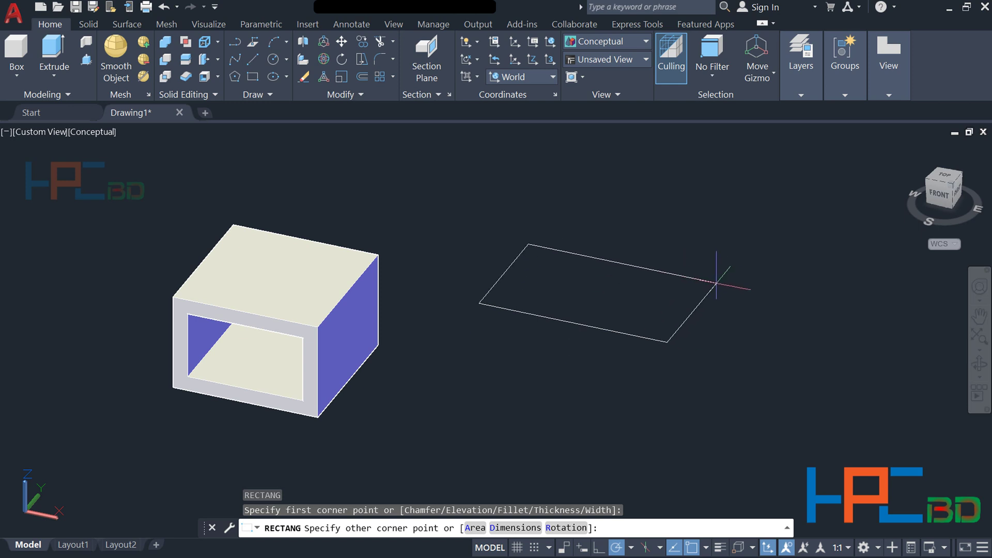
{"action": "type", "text": "d"}
{"action": "key", "text": "Return"}
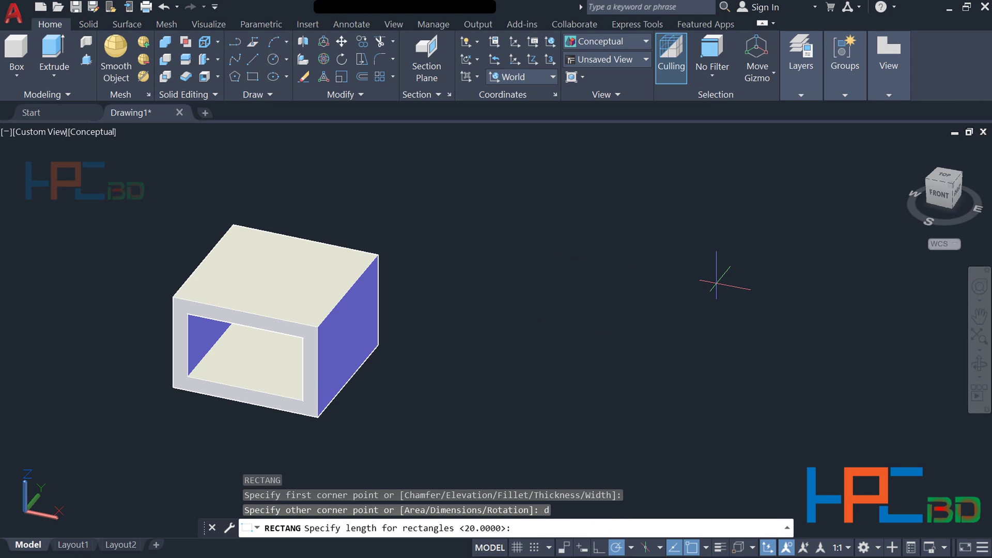
{"action": "type", "text": "20"}
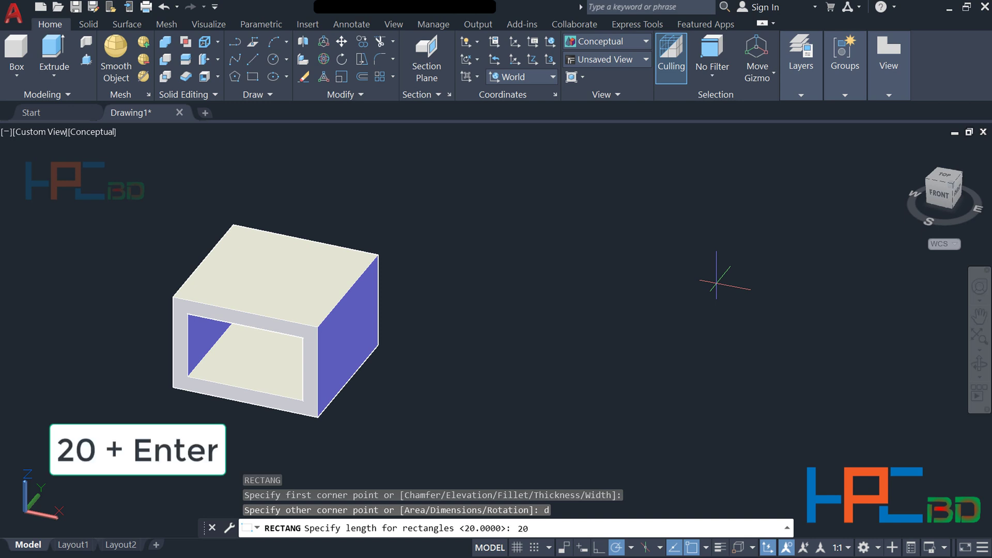
{"action": "key", "text": "Return"}
{"action": "type", "text": "20"}
{"action": "key", "text": "Return"}
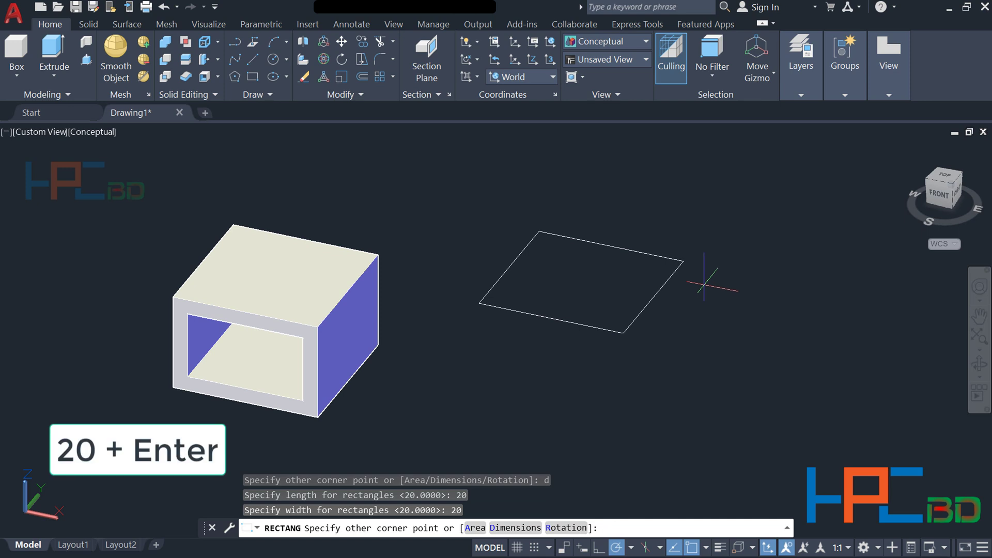
{"action": "left_click", "coordinate": [709, 289]}
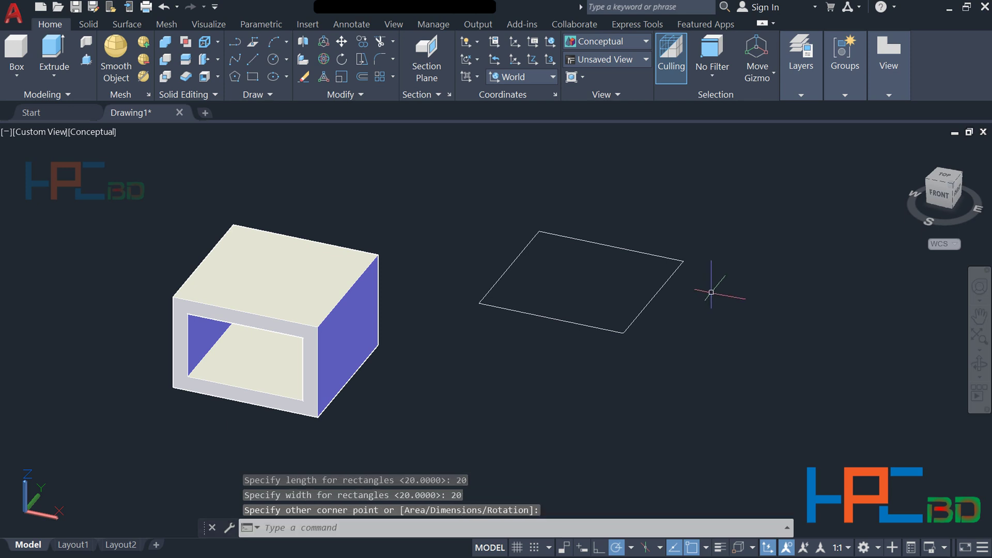
Recentre the view so both objects are visible.
{"action": "key", "text": "Escape"}
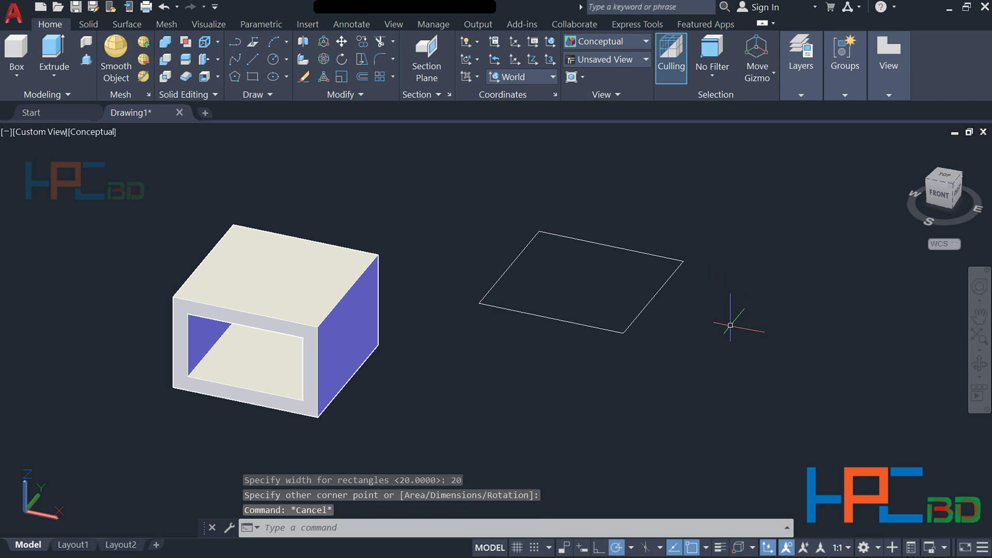
{"action": "scroll", "coordinate": [657, 307], "scroll_direction": "up", "scroll_amount": 2}
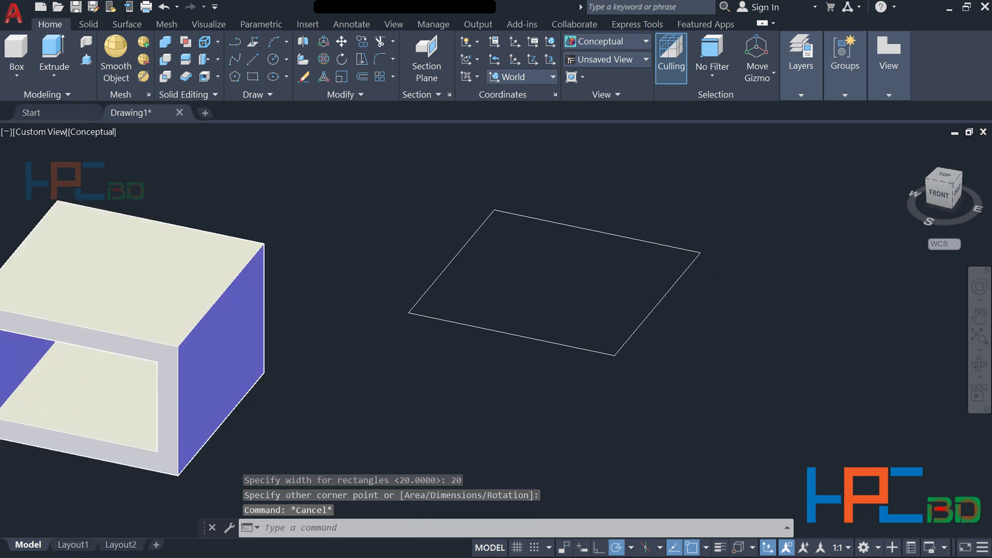
{"action": "middle_click_drag", "start_coordinate": [619, 344], "coordinate": [576, 339]}
{"action": "scroll", "coordinate": [575, 339], "scroll_direction": "down", "scroll_amount": 3}
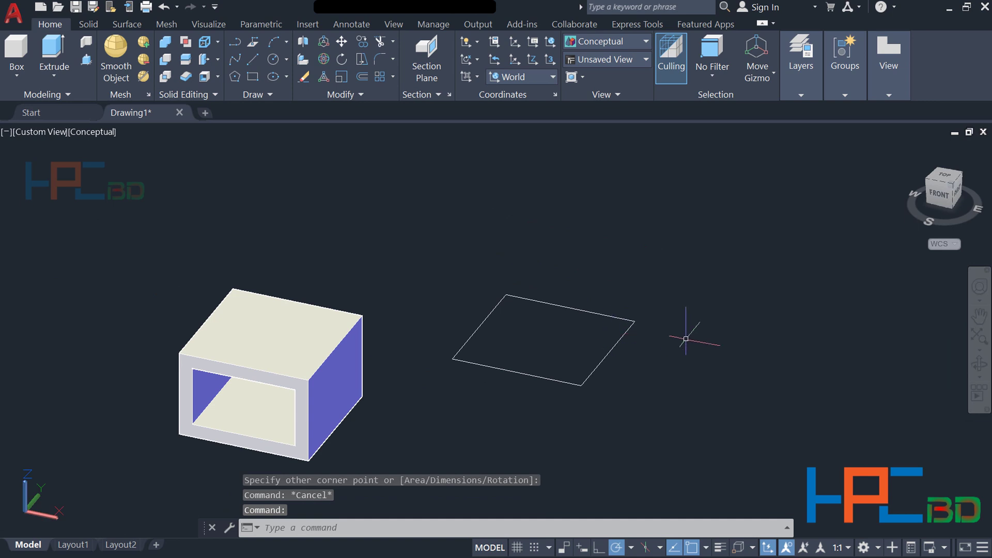
{"action": "key", "text": "Escape"}
Extrude the second rectangle into a solid box, picking its height on screen.
{"action": "type", "text": "ext"}
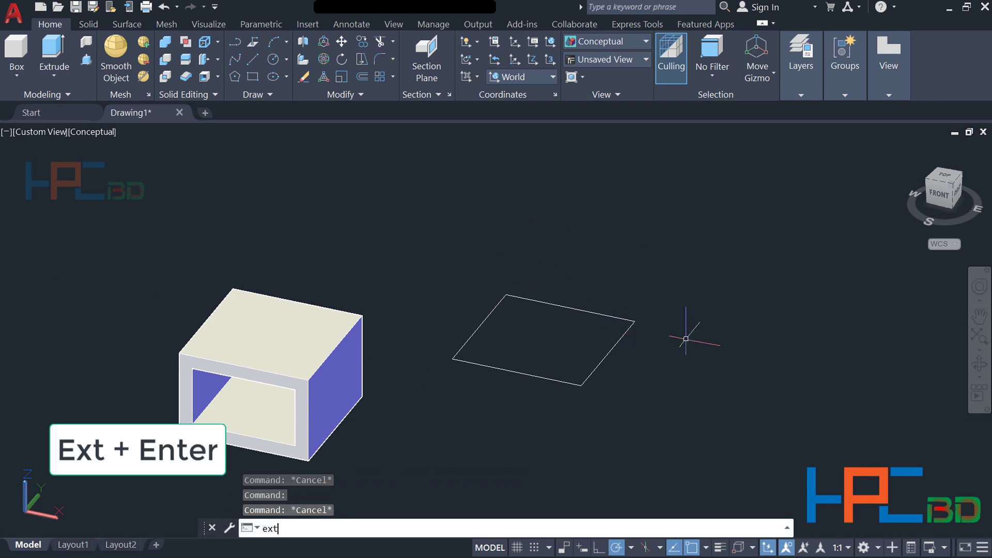
{"action": "key", "text": "Return"}
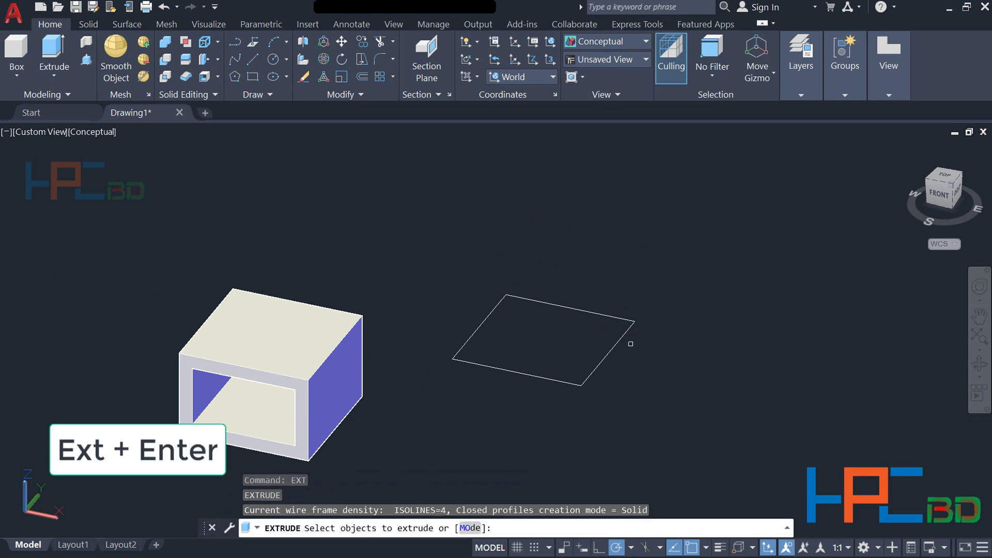
{"action": "left_click", "coordinate": [604, 356]}
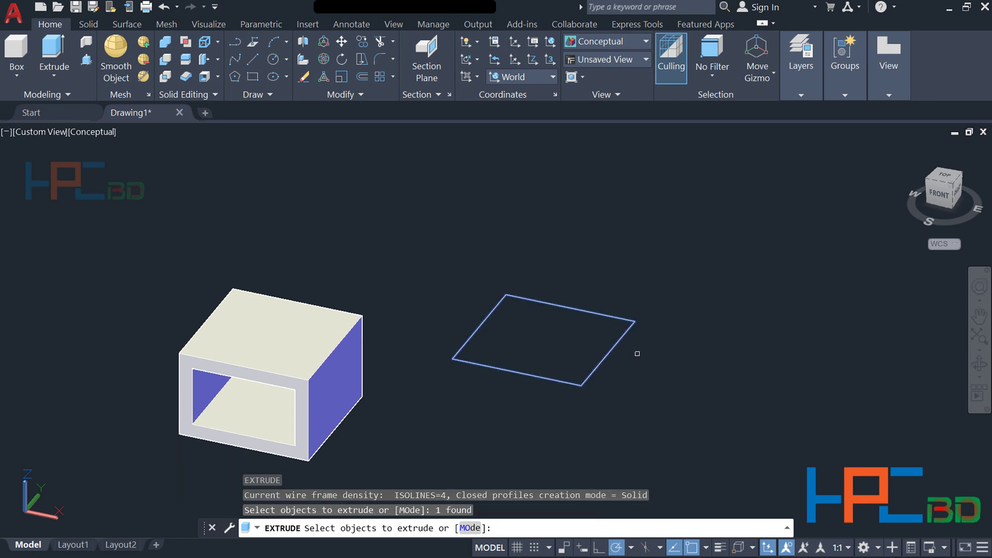
{"action": "key", "text": "Return"}
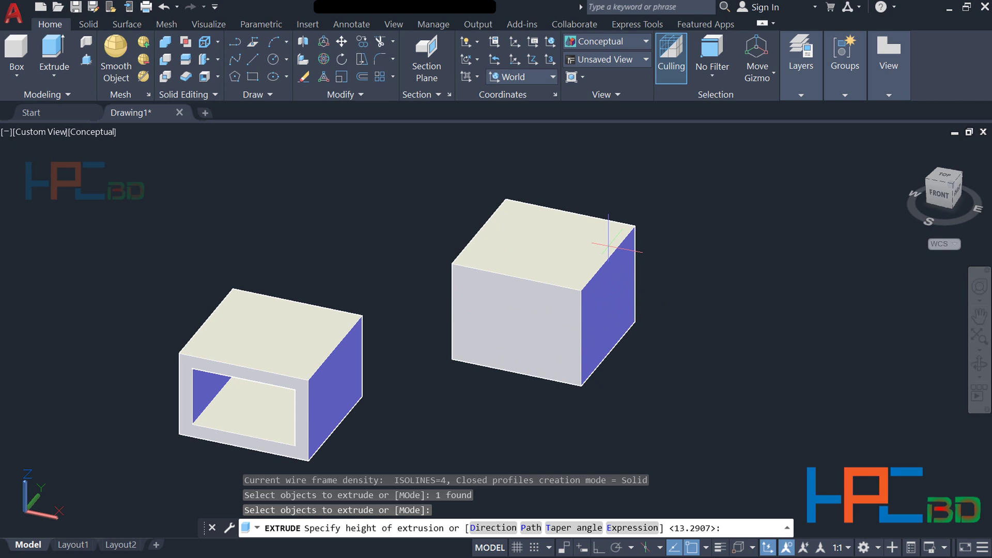
{"action": "left_click", "coordinate": [608, 248]}
{"action": "middle_click_drag", "start_coordinate": [680, 257], "coordinate": [639, 290]}
{"action": "key", "text": "Escape"}
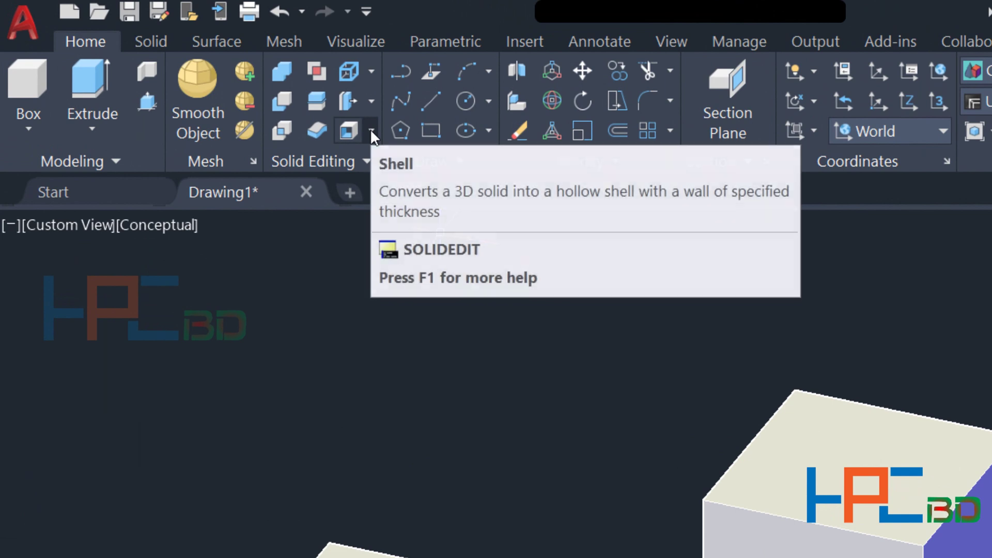
Shell the second box with 1-unit walls, removing its front face.
{"action": "left_click", "coordinate": [371, 130]}
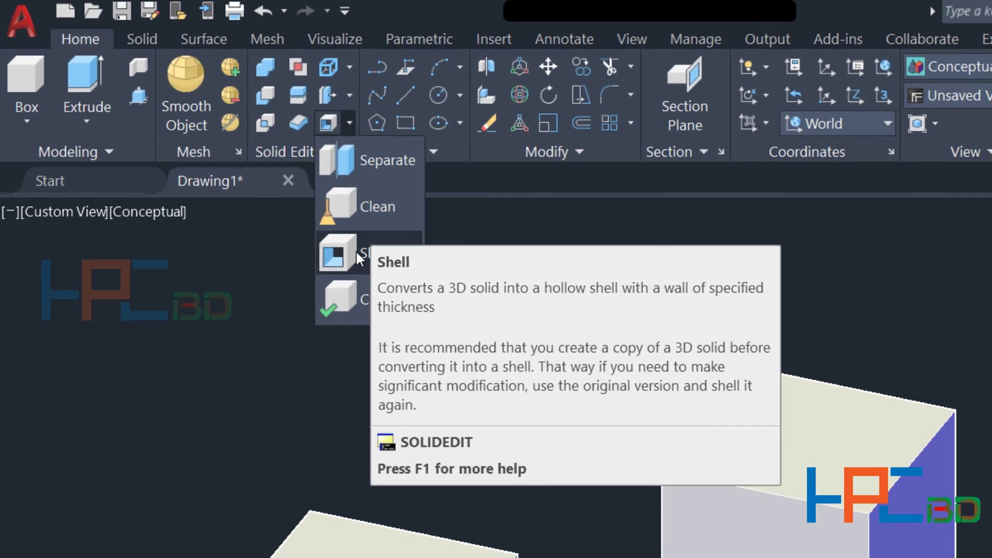
{"action": "left_click", "coordinate": [378, 265]}
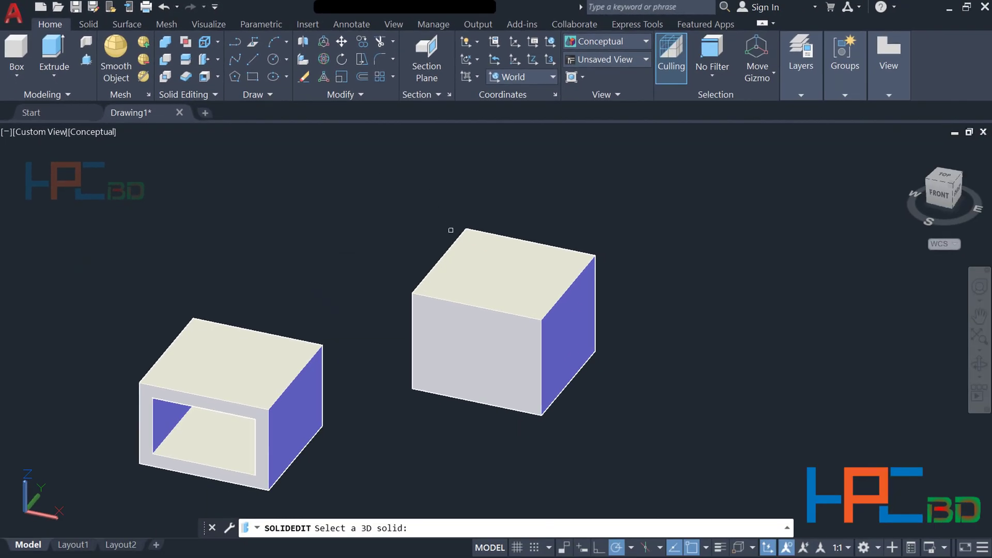
{"action": "left_click", "coordinate": [488, 268]}
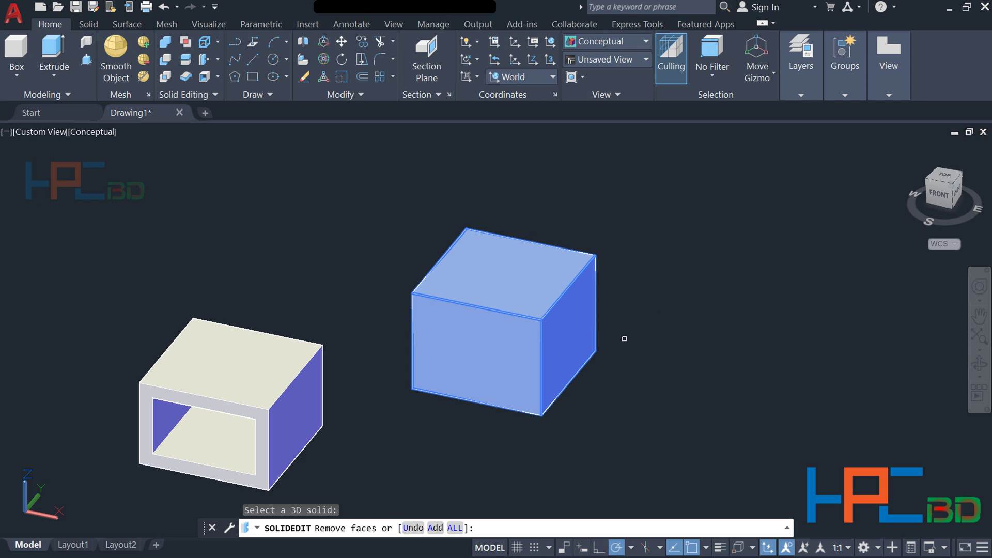
{"action": "left_click", "coordinate": [483, 349]}
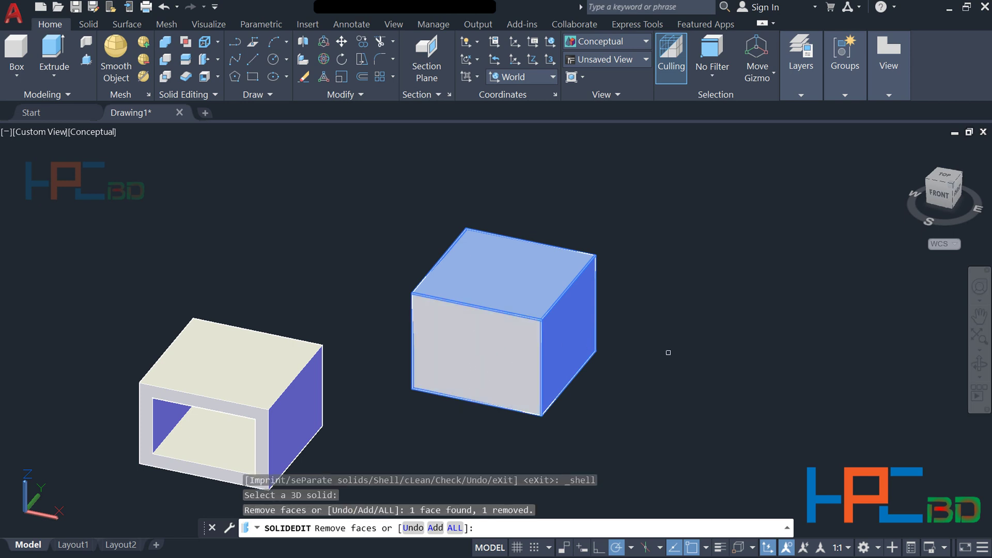
{"action": "key", "text": "Return"}
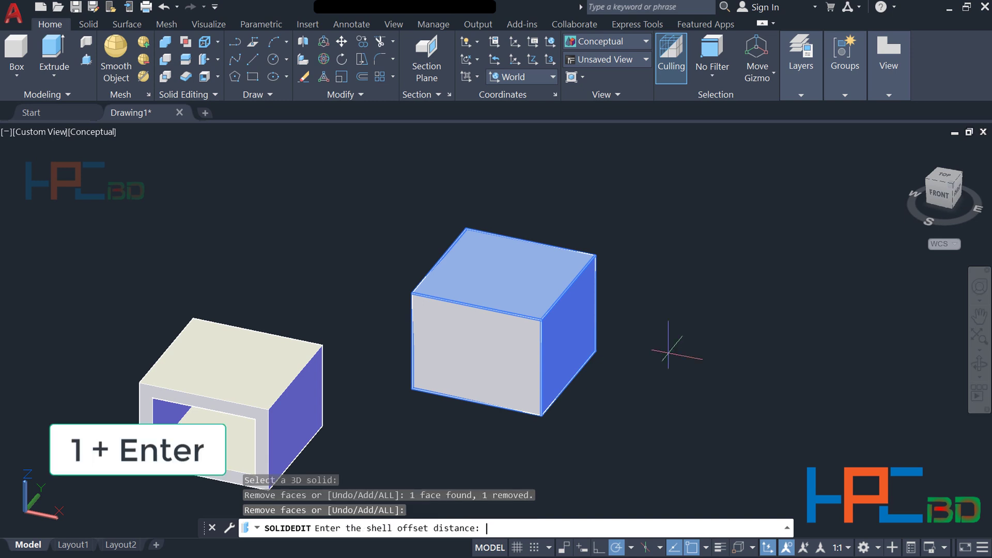
{"action": "type", "text": "1"}
{"action": "key", "text": "Return"}
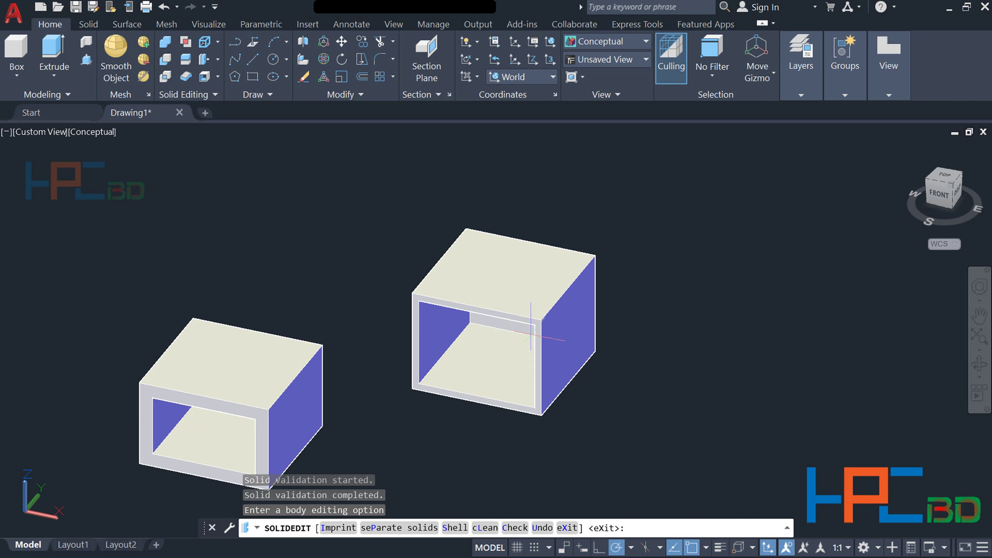
Orbit to a near-front view of both shelled boxes and pan across them.
{"action": "left_click", "coordinate": [979, 364]}
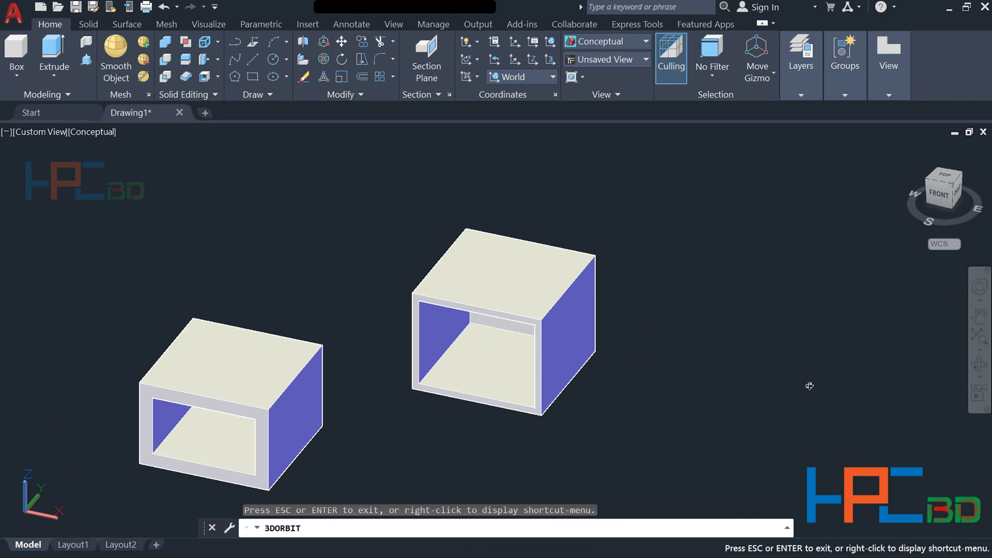
{"action": "left_click_drag", "start_coordinate": [666, 390], "coordinate": [636, 377]}
{"action": "key", "text": "Escape"}
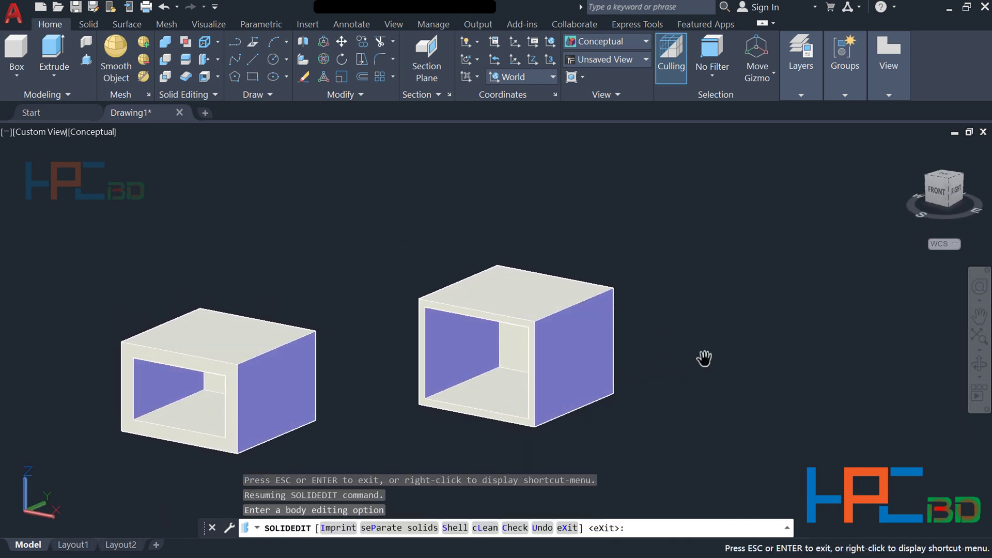
{"action": "middle_click_drag", "start_coordinate": [705, 359], "coordinate": [615, 350]}
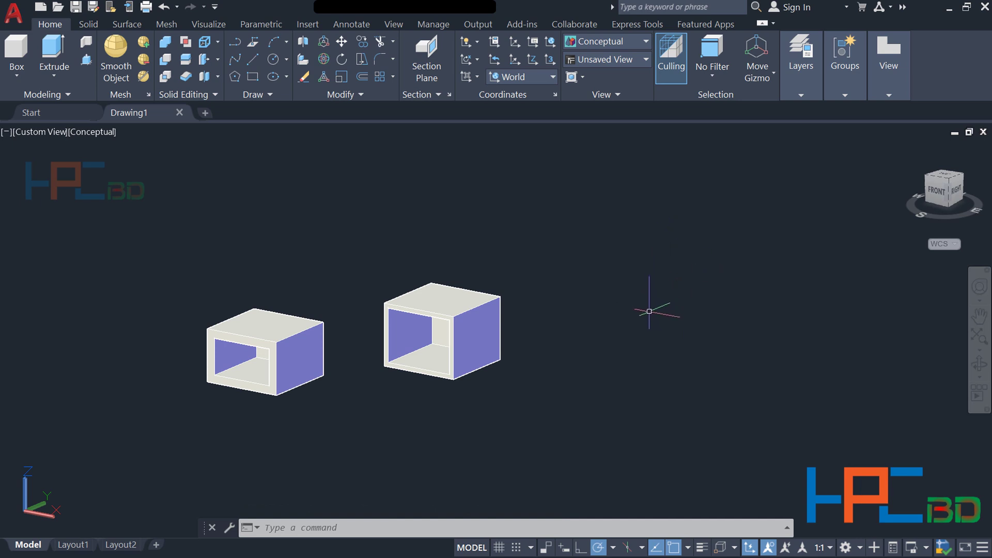
Draw a circle to the right of the two boxes.
{"action": "type", "text": "c"}
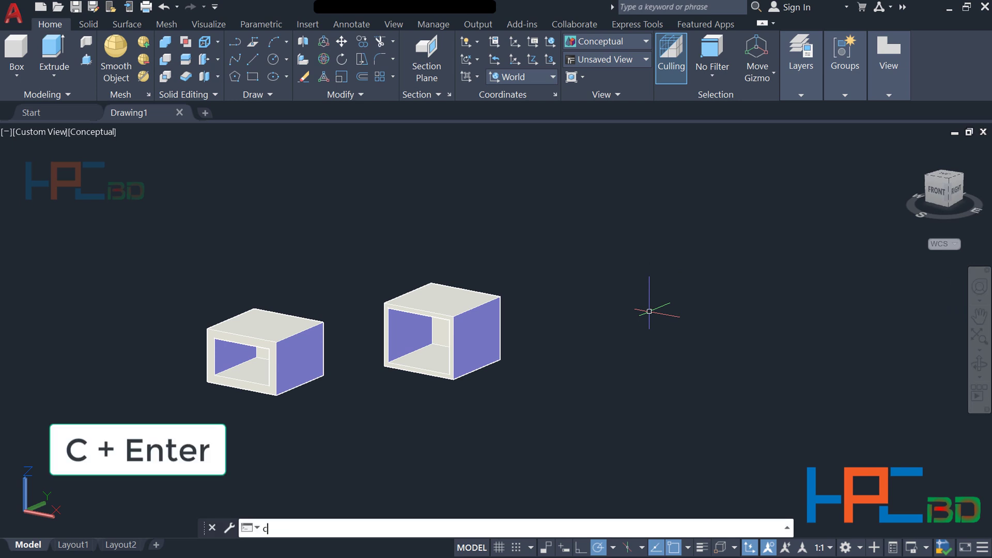
{"action": "key", "text": "Return"}
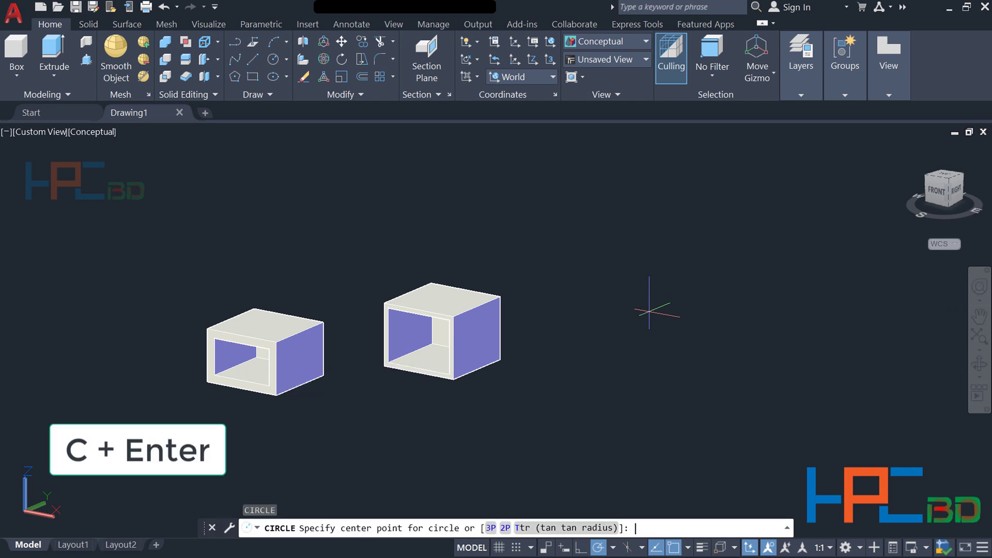
{"action": "left_click", "coordinate": [654, 314]}
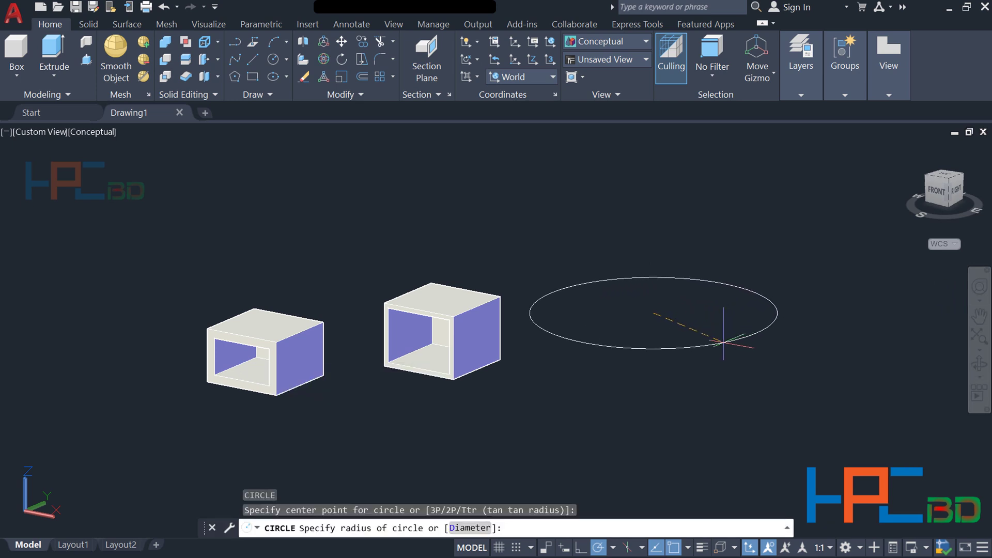
{"action": "left_click", "coordinate": [711, 343]}
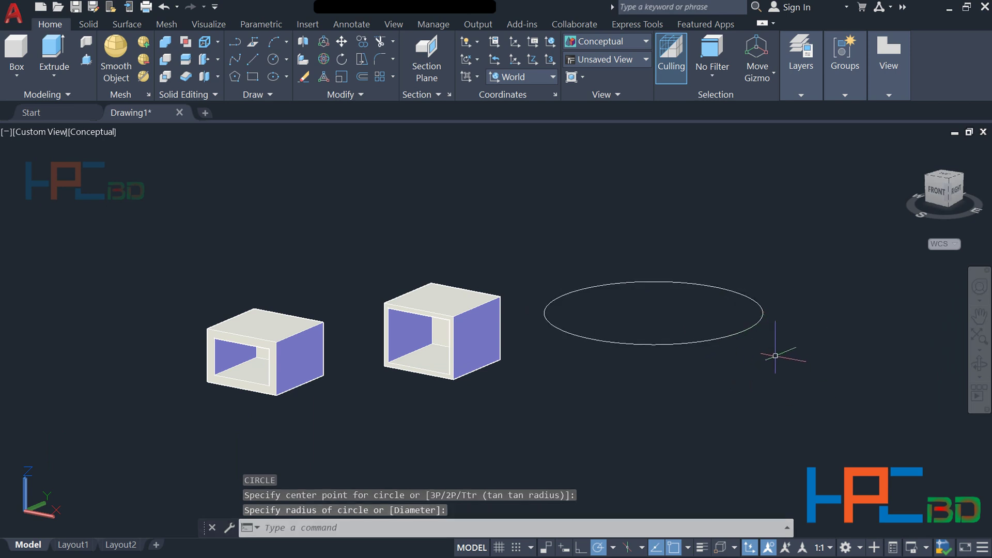
{"action": "mouse_move", "coordinate": [775, 348]}
{"action": "middle_mouse_down"}
{"action": "mouse_move", "coordinate": [698, 401]}
{"action": "mouse_move", "coordinate": [686, 393]}
{"action": "middle_mouse_up"}
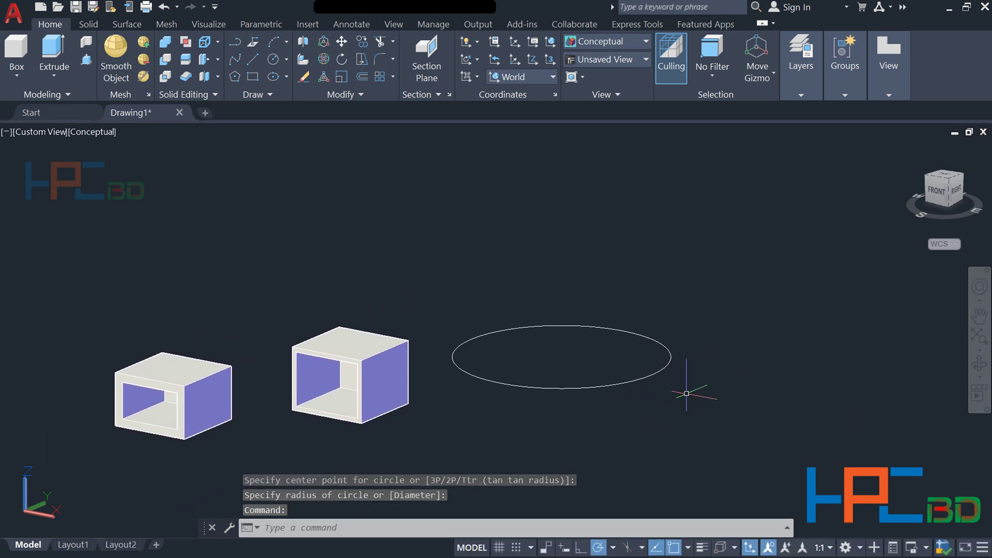
{"action": "key", "text": "ctrl+z"}
{"action": "key", "text": "Escape"}
{"action": "left_click", "coordinate": [742, 335]}
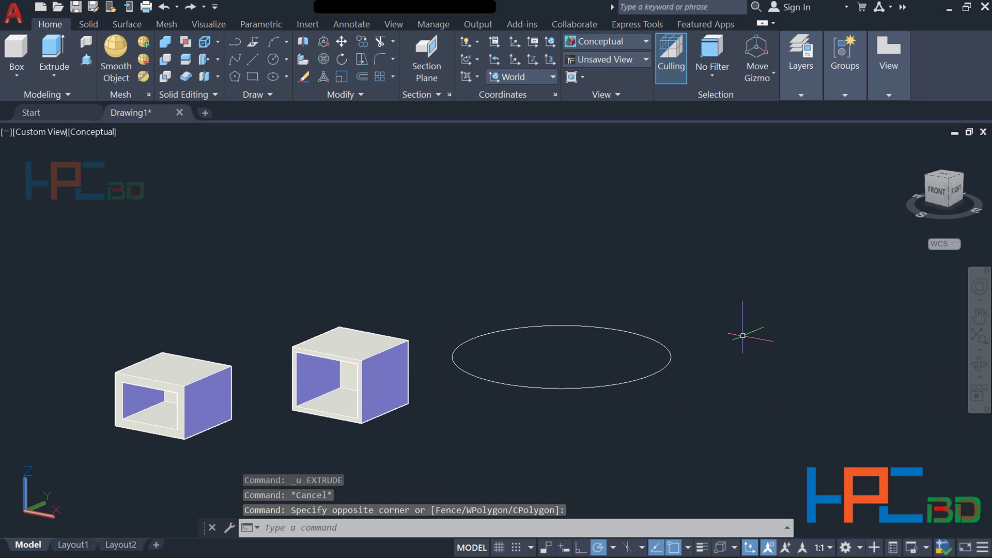
Extrude the circle upward into a tall solid cylinder.
{"action": "type", "text": "ext"}
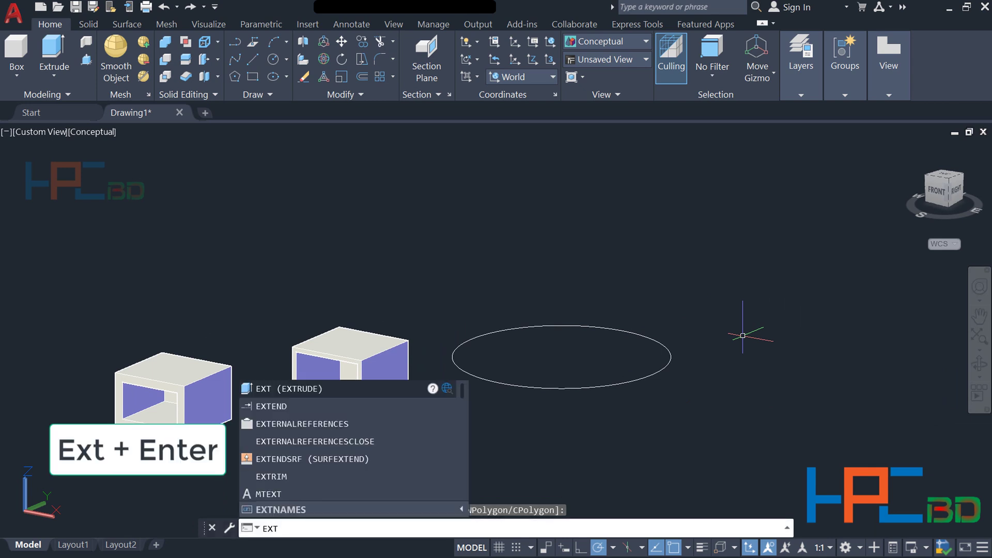
{"action": "key", "text": "Return"}
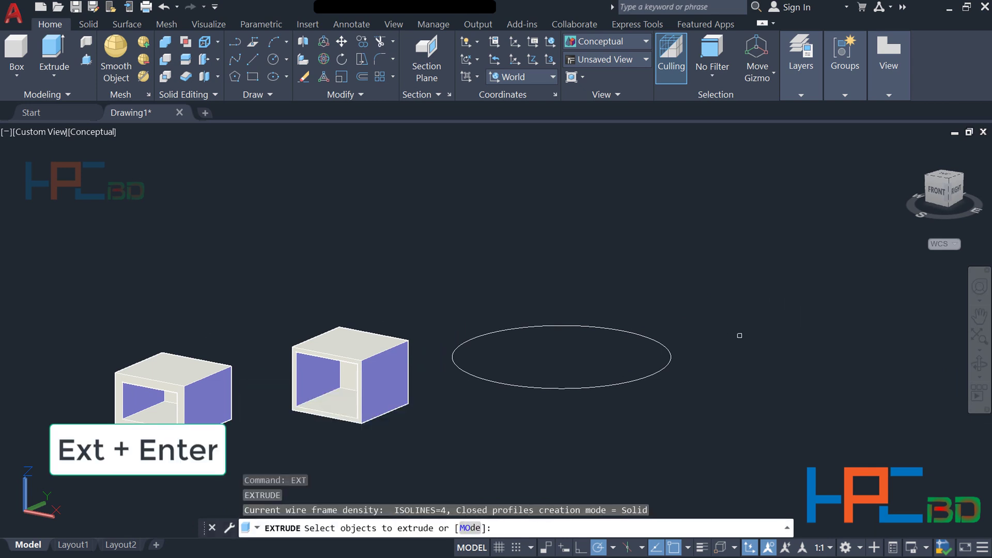
{"action": "left_click", "coordinate": [659, 378]}
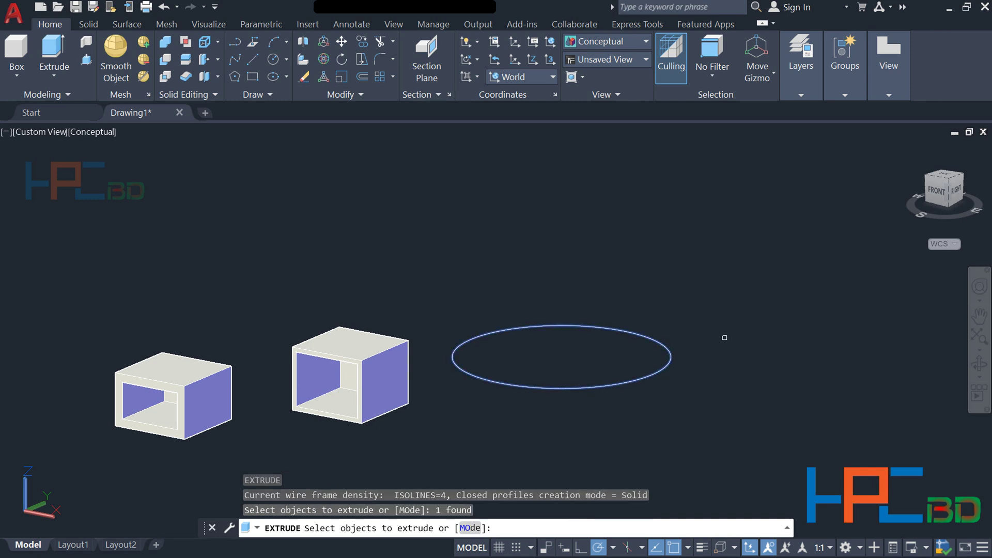
{"action": "key", "text": "Return"}
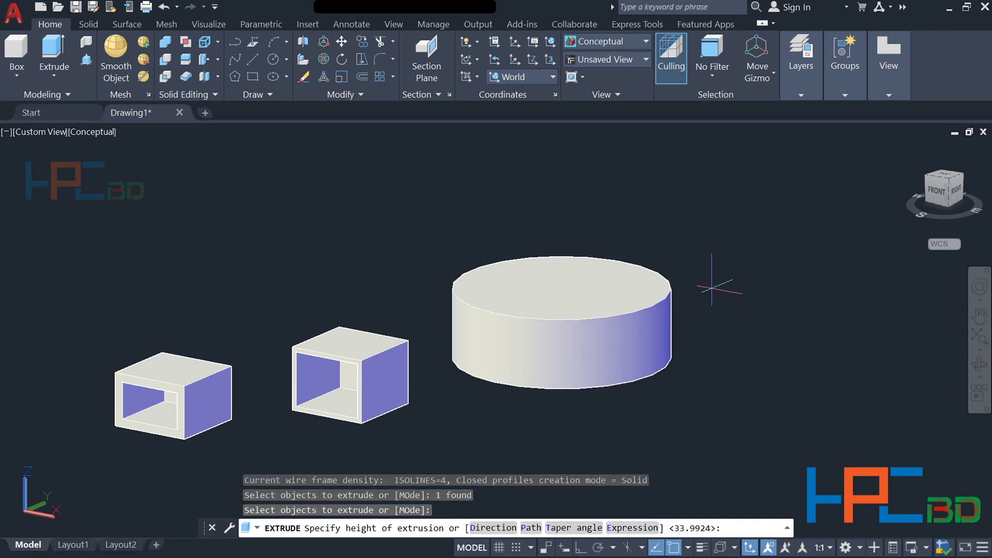
{"action": "left_click", "coordinate": [715, 186]}
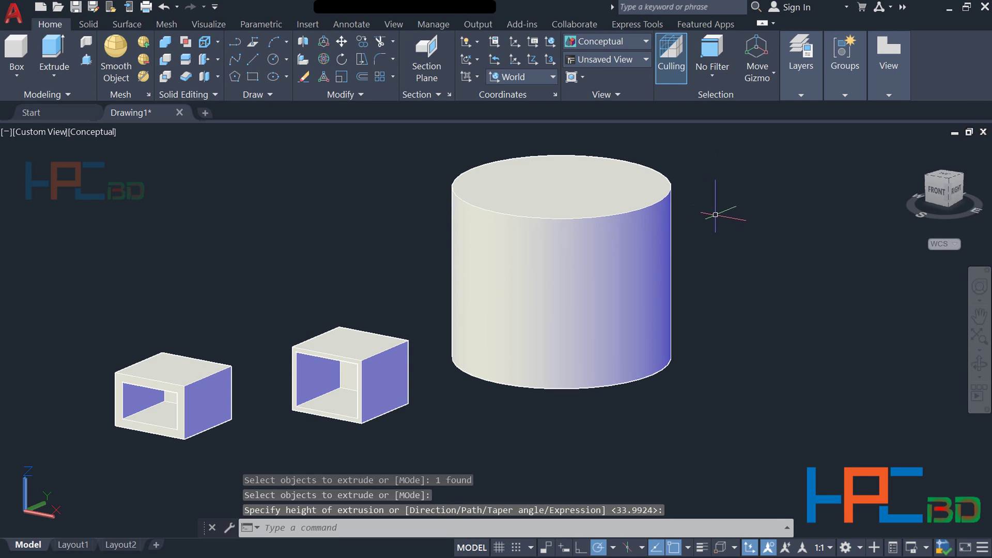
{"action": "middle_click_drag", "start_coordinate": [716, 215], "coordinate": [657, 257]}
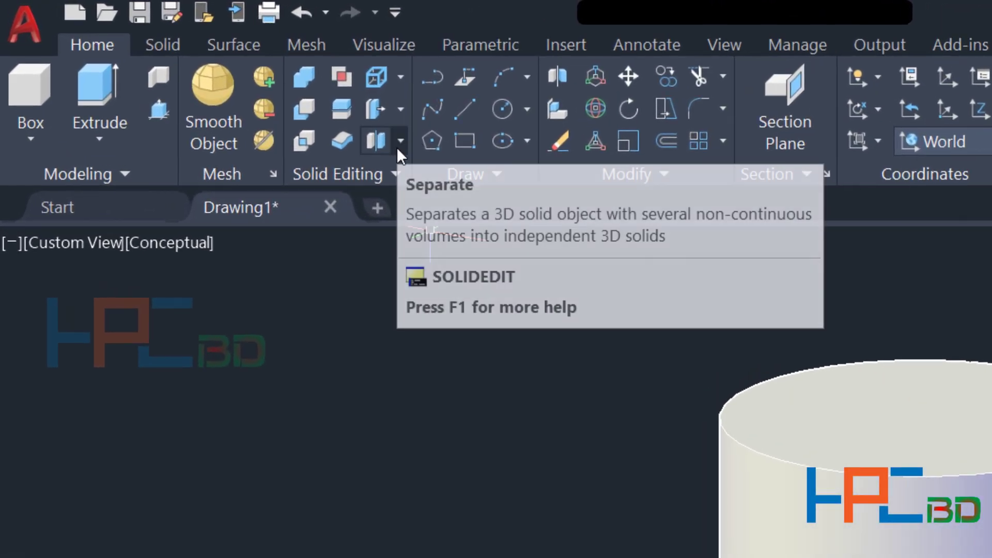
Start shelling the cylinder, removing both its top and bottom faces.
{"action": "left_click", "coordinate": [400, 141]}
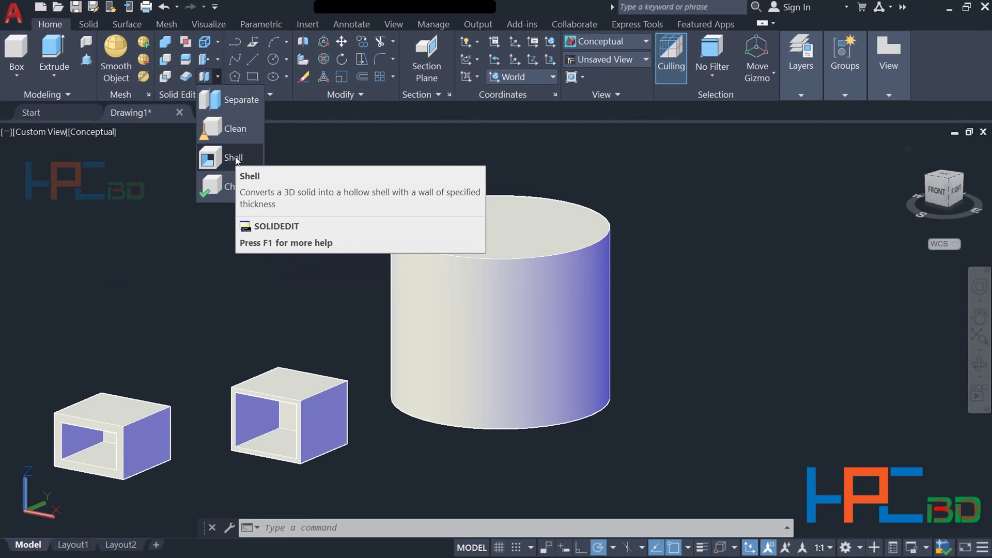
{"action": "left_click", "coordinate": [234, 158]}
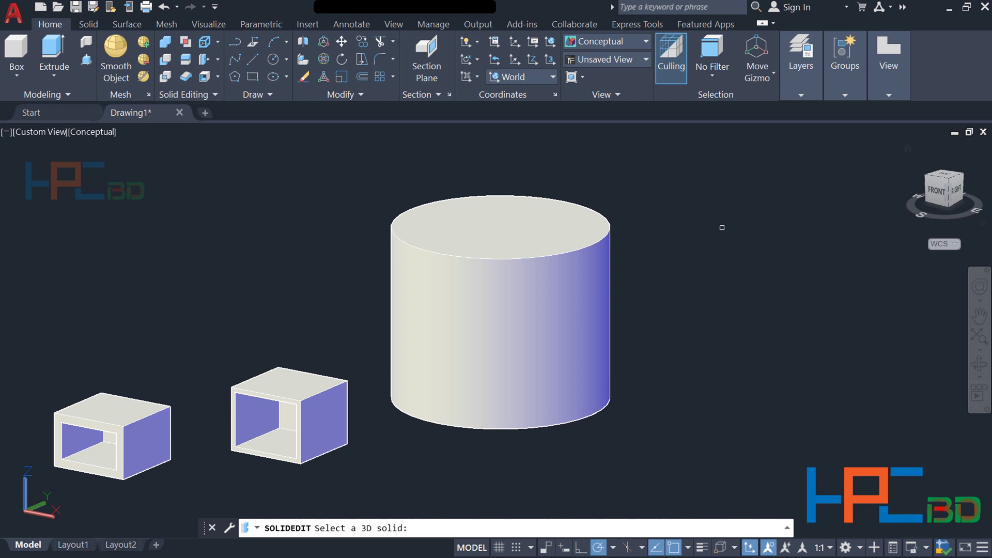
{"action": "left_click", "coordinate": [554, 299]}
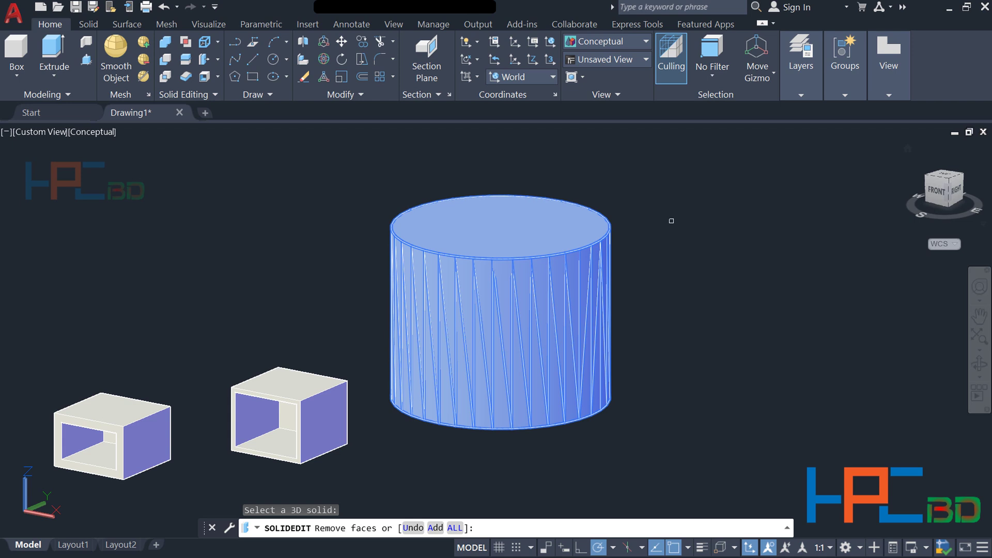
{"action": "left_click", "coordinate": [507, 226]}
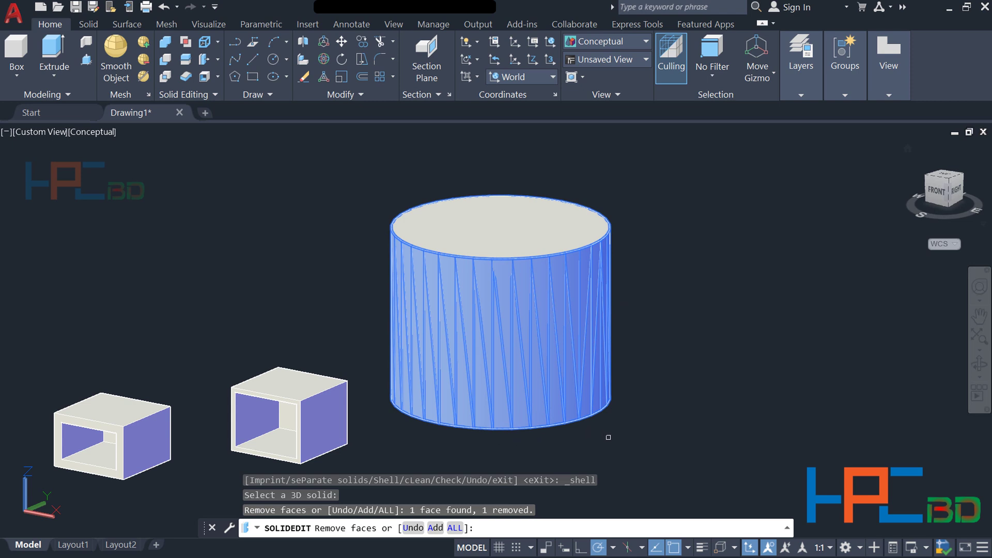
{"action": "middle_click_drag", "start_coordinate": [608, 437], "coordinate": [603, 335], "text": "shift"}
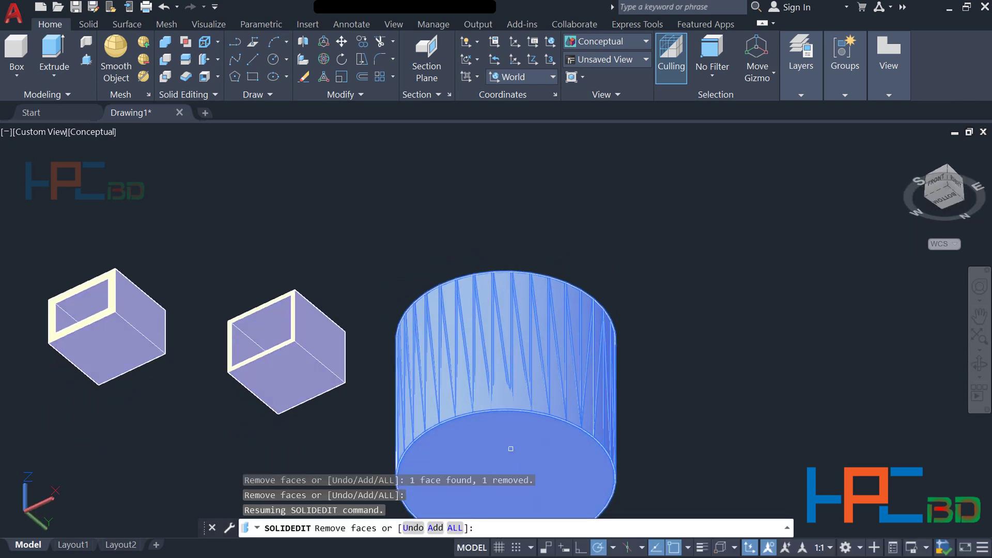
{"action": "middle_click_drag", "start_coordinate": [510, 448], "coordinate": [524, 363]}
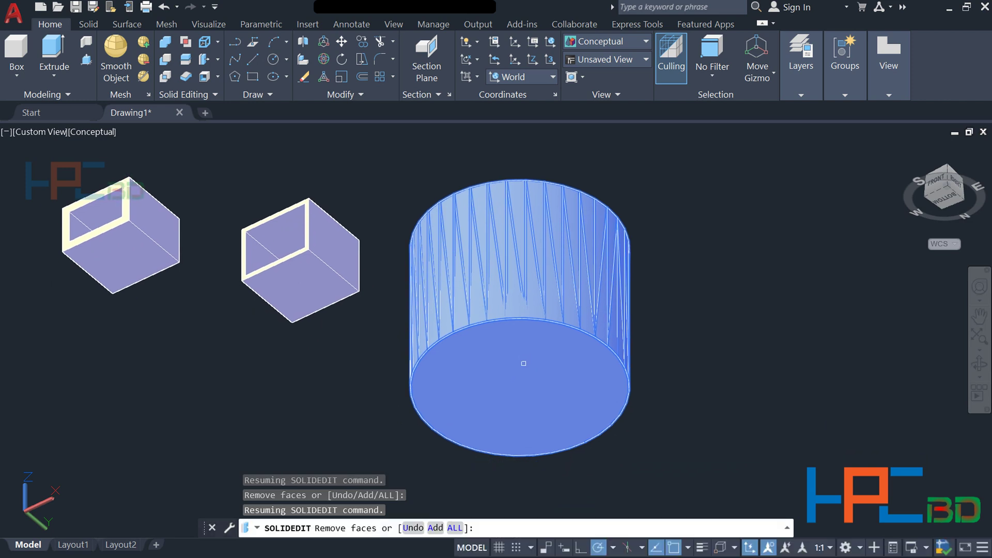
{"action": "left_click", "coordinate": [523, 361]}
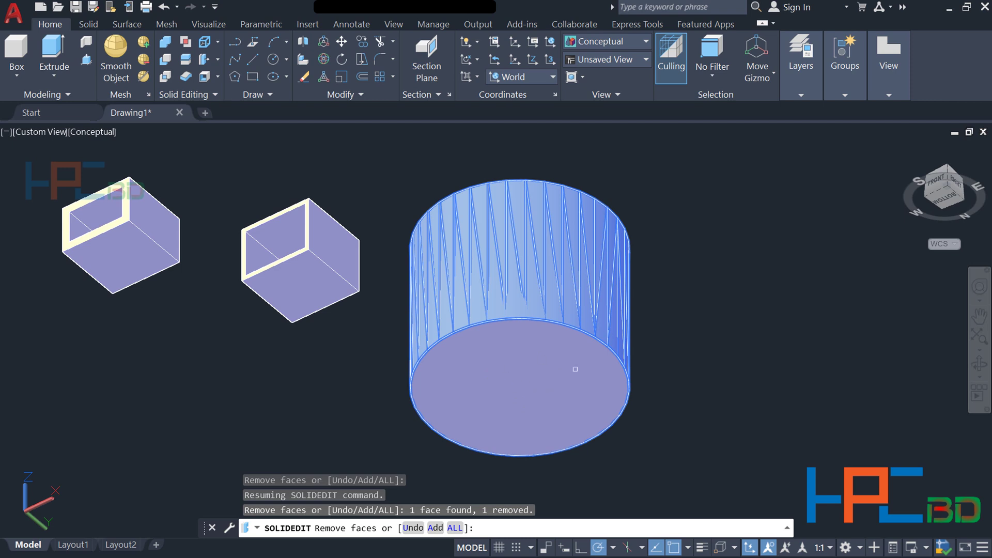
{"action": "key", "text": "Return"}
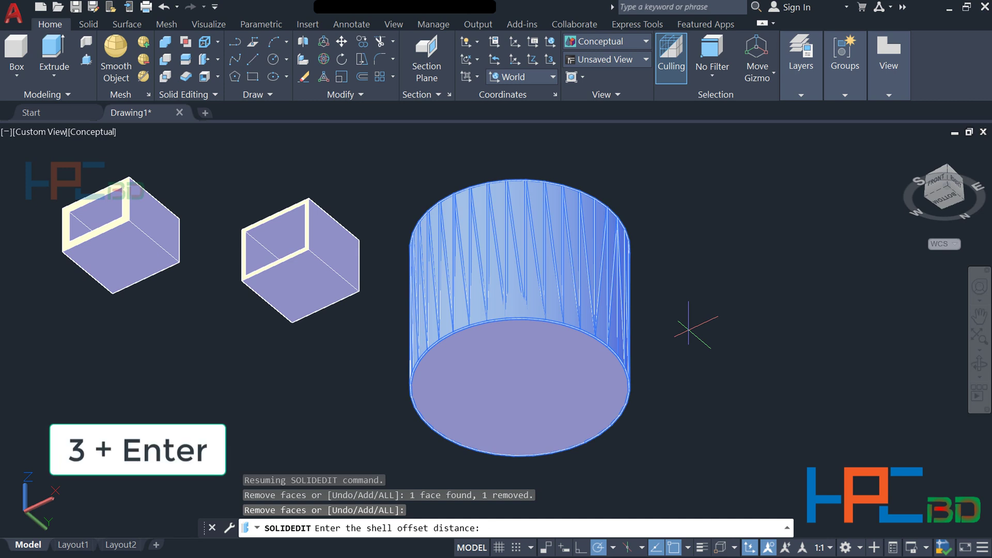
Set the cylinder's shell thickness to 3, then orbit to look into the tube.
{"action": "type", "text": "3"}
{"action": "key", "text": "Return"}
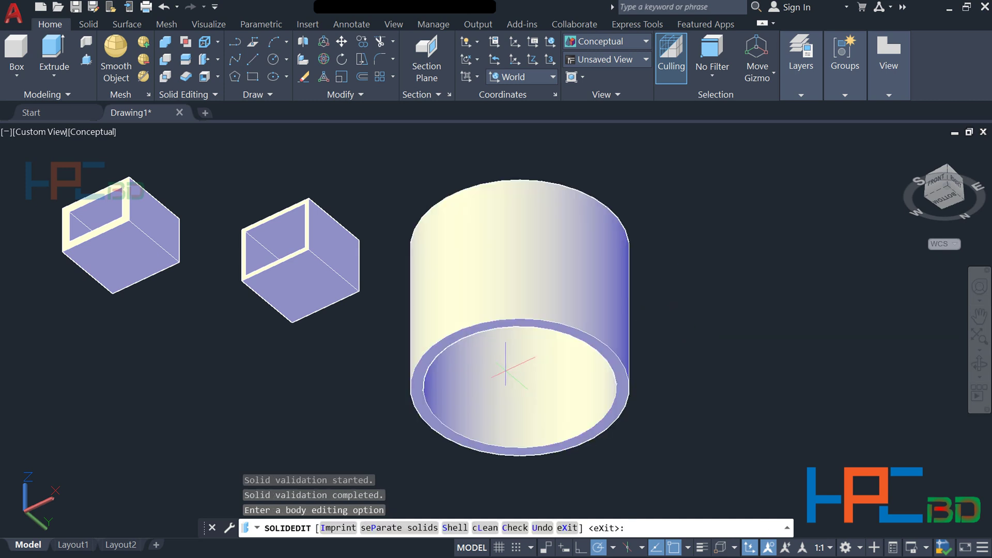
{"action": "left_click", "coordinate": [982, 365]}
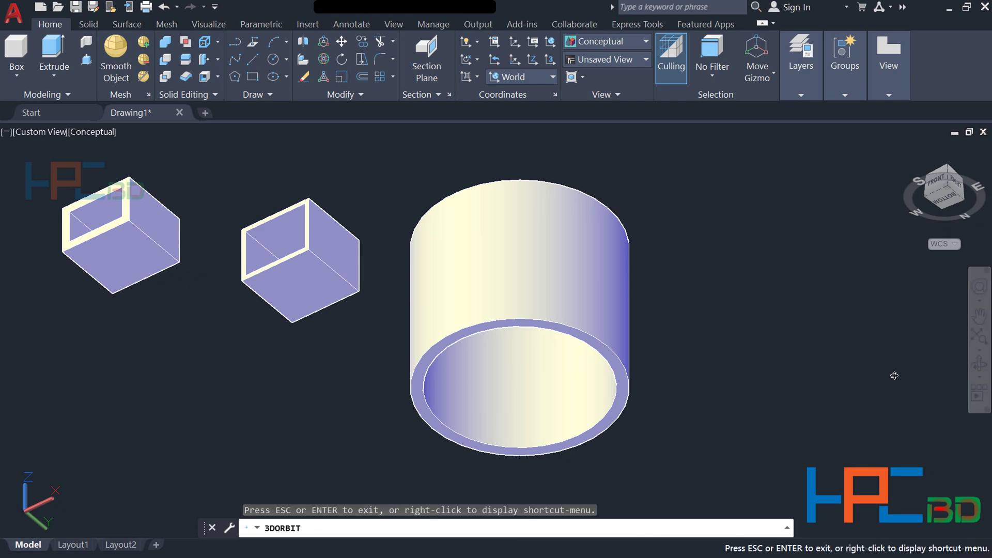
{"action": "left_click_drag", "start_coordinate": [824, 375], "coordinate": [702, 290]}
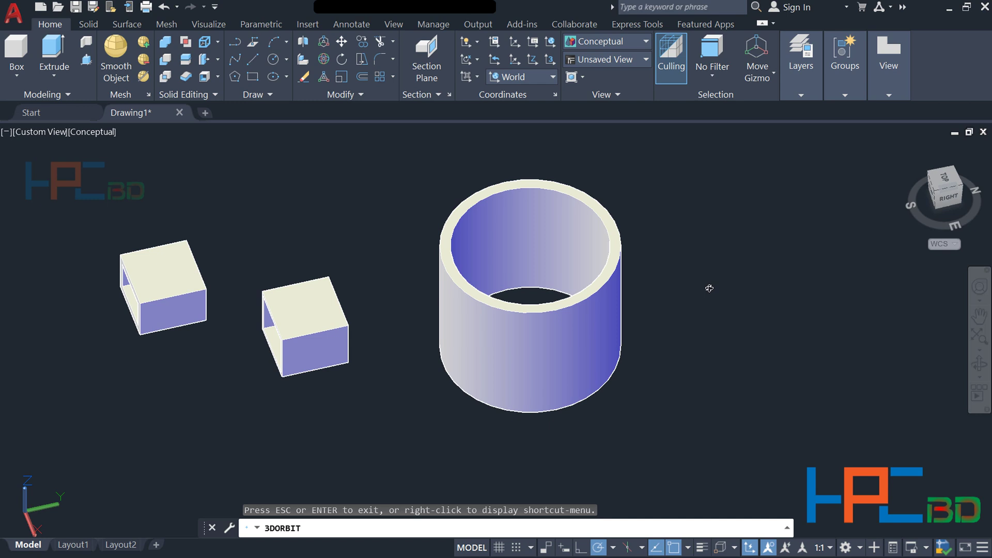
End solid editing and draw a flat rectangle to the right of the tube.
{"action": "key", "text": "Return"}
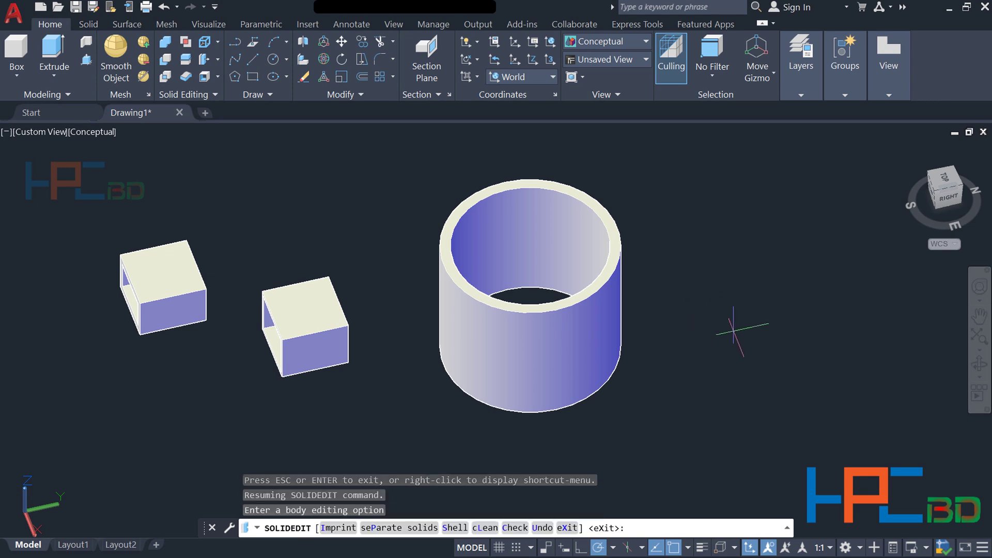
{"action": "middle_click_drag", "start_coordinate": [745, 324], "coordinate": [534, 352]}
{"action": "key", "text": "Escape"}
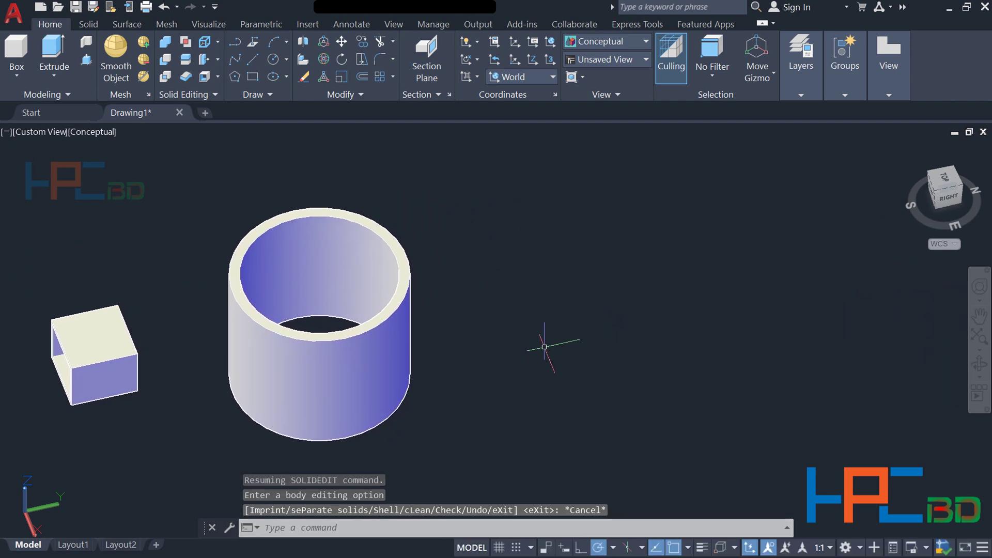
{"action": "type", "text": "rec"}
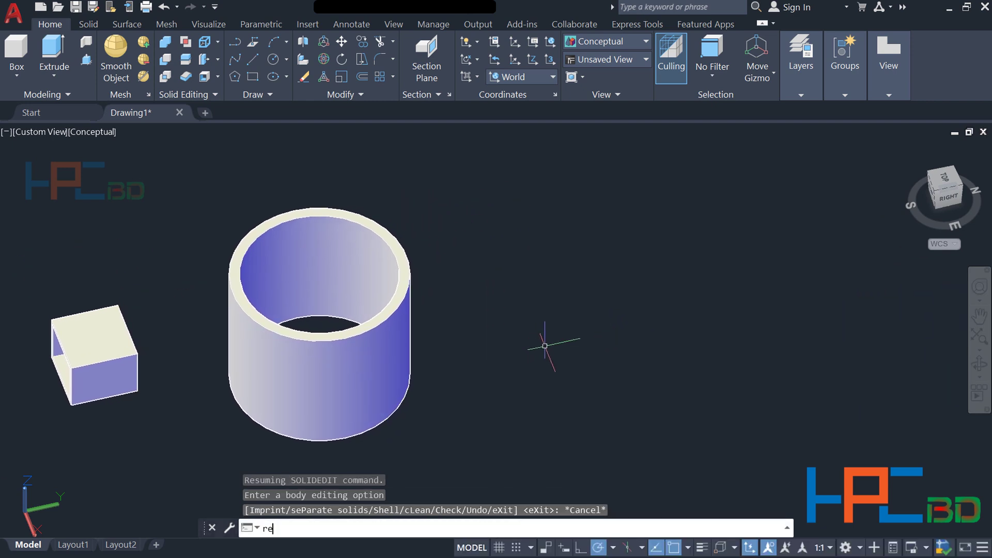
{"action": "key", "text": "Return"}
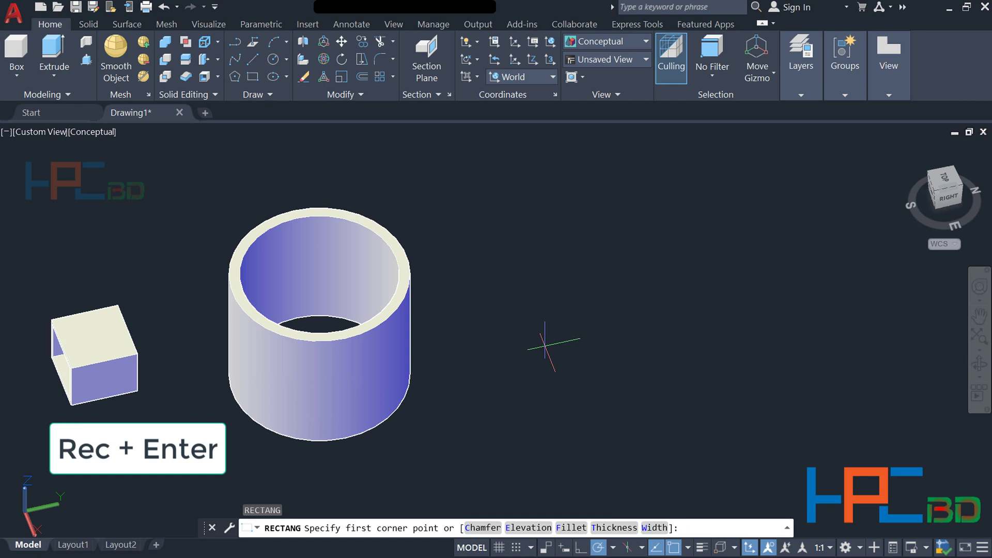
{"action": "left_click", "coordinate": [550, 330]}
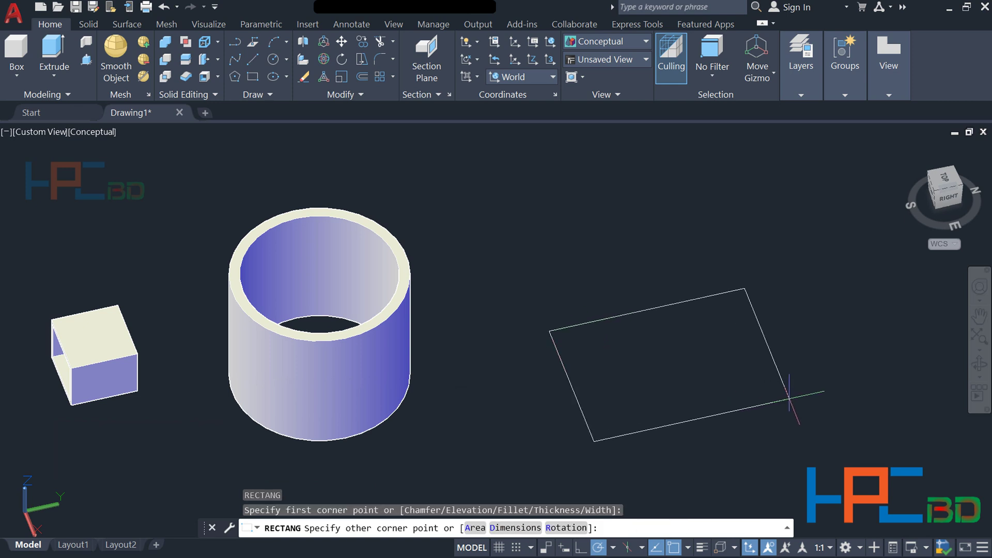
{"action": "left_click", "coordinate": [783, 399]}
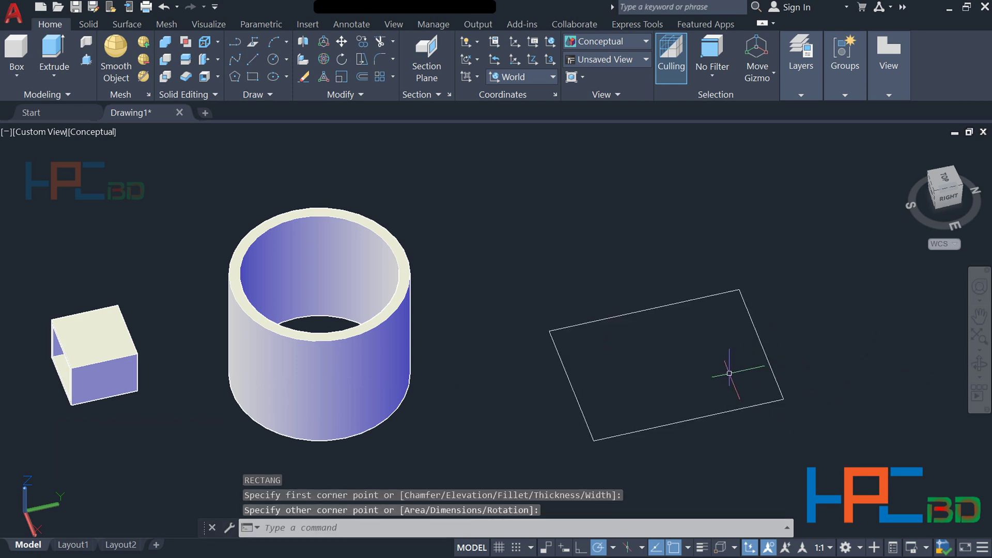
{"action": "key", "text": "Escape"}
{"action": "middle_click_drag", "start_coordinate": [724, 372], "coordinate": [521, 342]}
{"action": "key", "text": "Escape"}
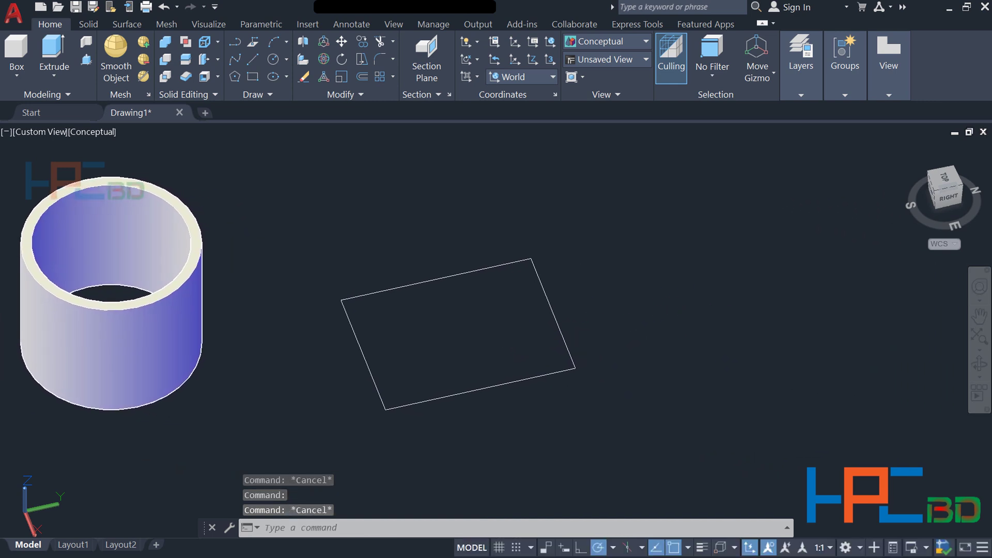
Copy the rectangle to a spot just upper right of the original.
{"action": "type", "text": "co"}
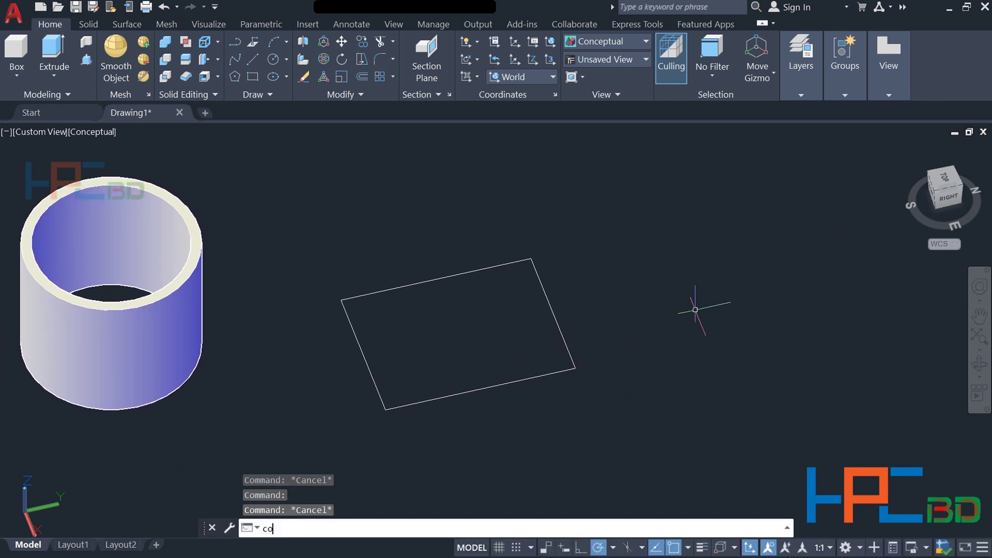
{"action": "key", "text": "Return"}
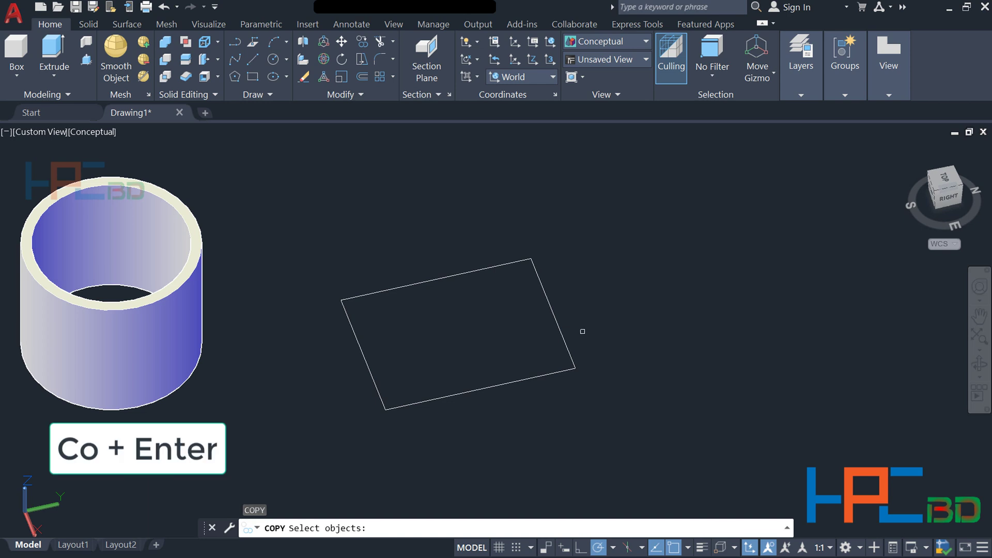
{"action": "left_click", "coordinate": [565, 340]}
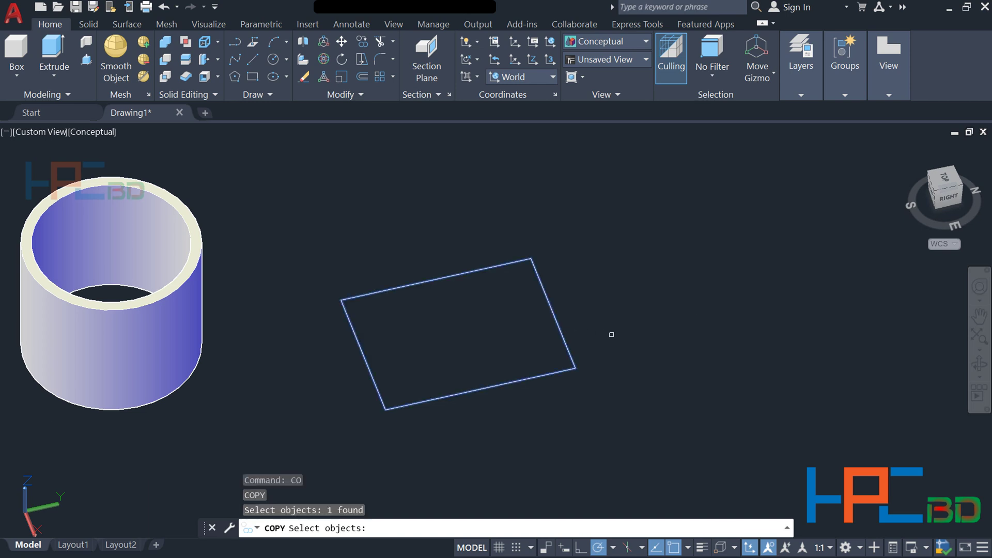
{"action": "key", "text": "Return"}
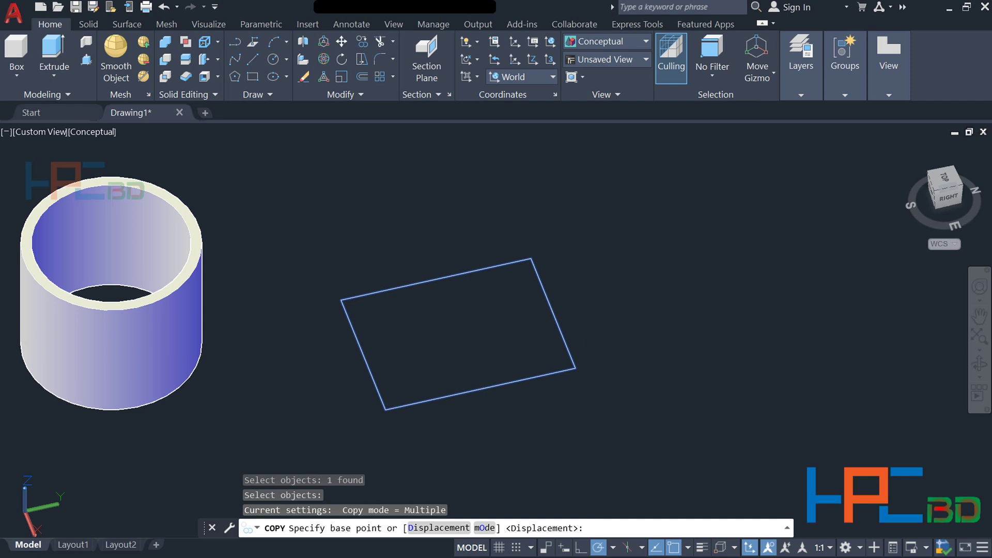
{"action": "left_click", "coordinate": [672, 340]}
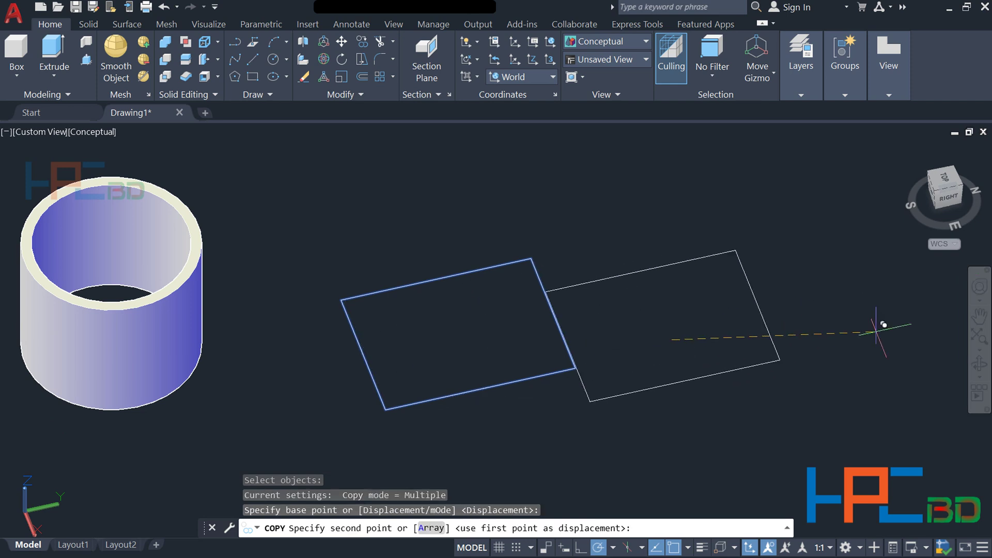
{"action": "left_click", "coordinate": [946, 297]}
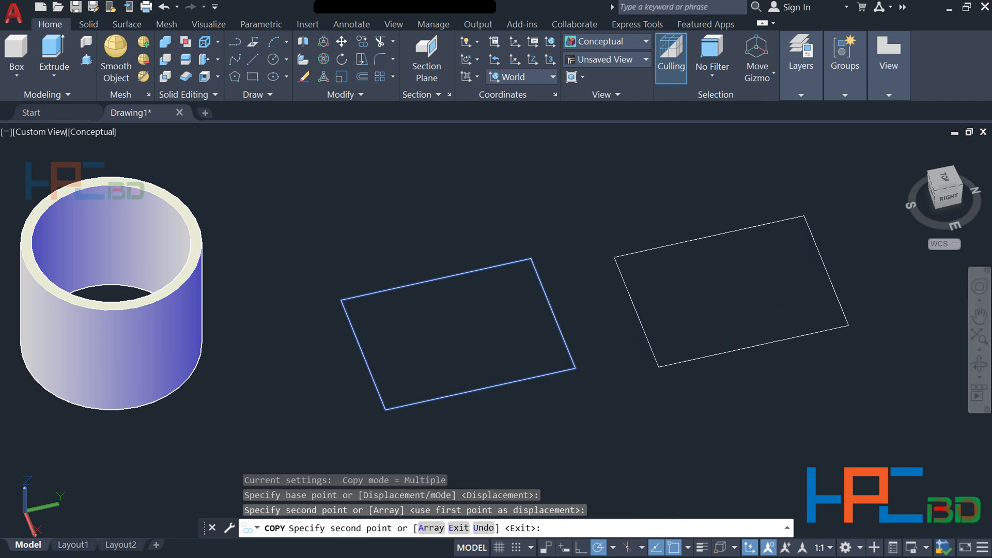
{"action": "key", "text": "Escape"}
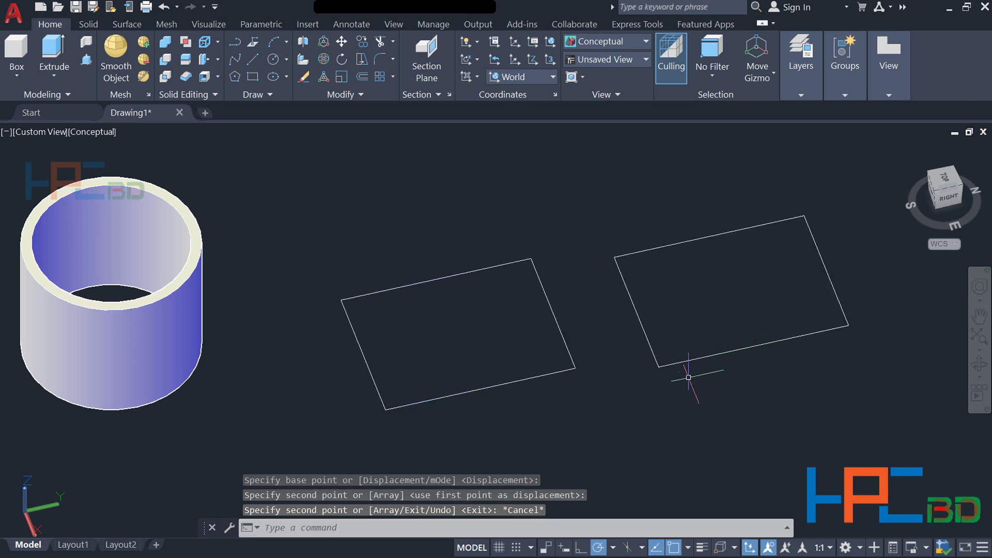
Select both rectangles to check them, then clear the selection.
{"action": "middle_click_drag", "start_coordinate": [711, 367], "coordinate": [644, 377]}
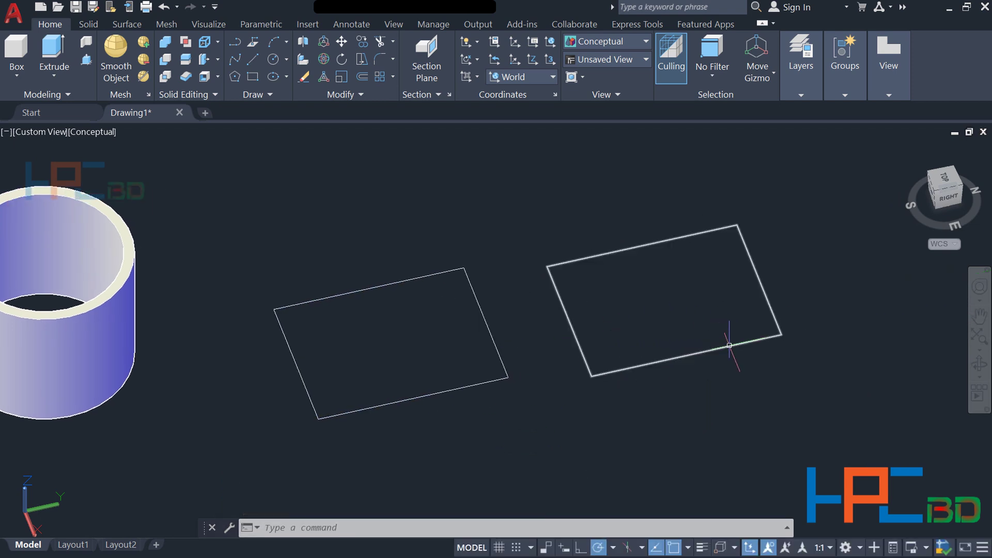
{"action": "left_click", "coordinate": [495, 341]}
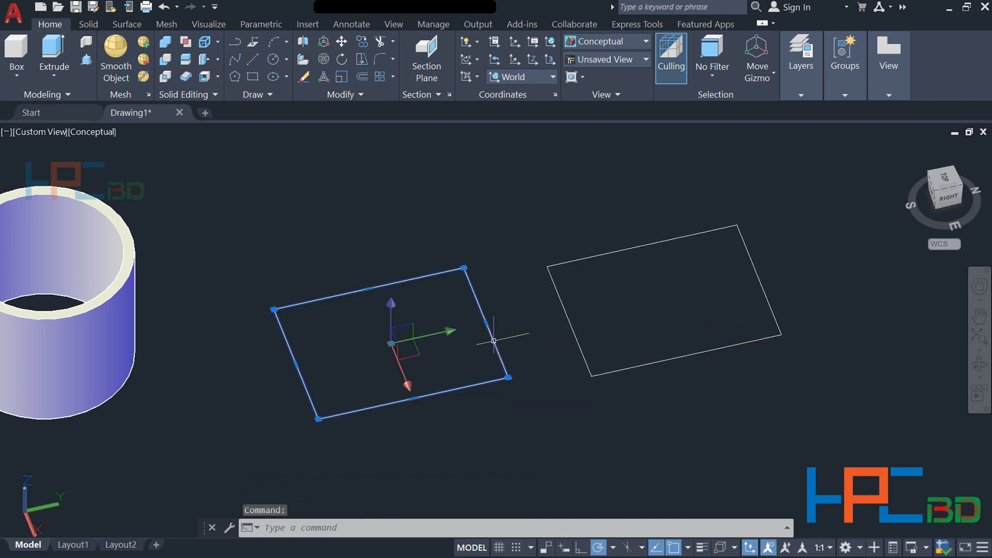
{"action": "left_click", "coordinate": [564, 310]}
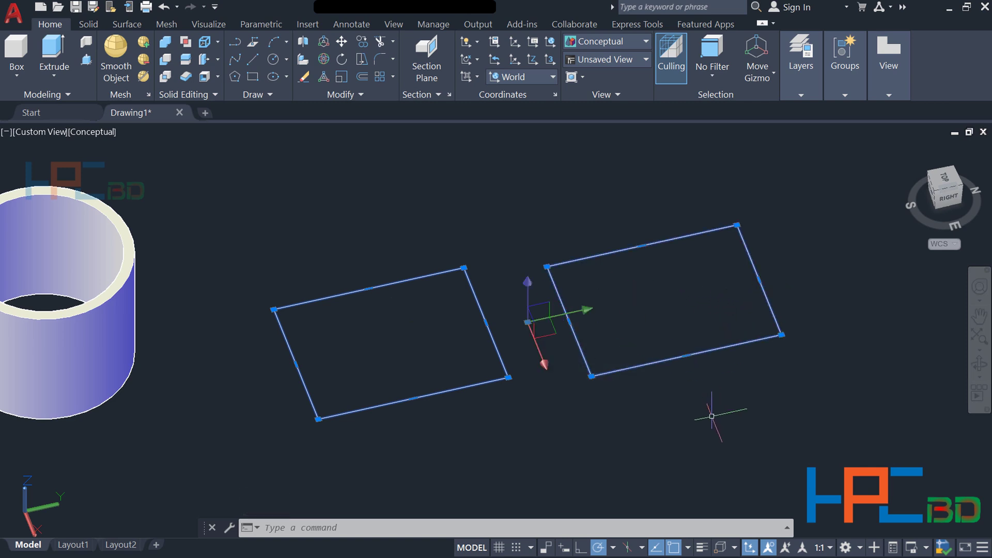
{"action": "key", "text": "Escape"}
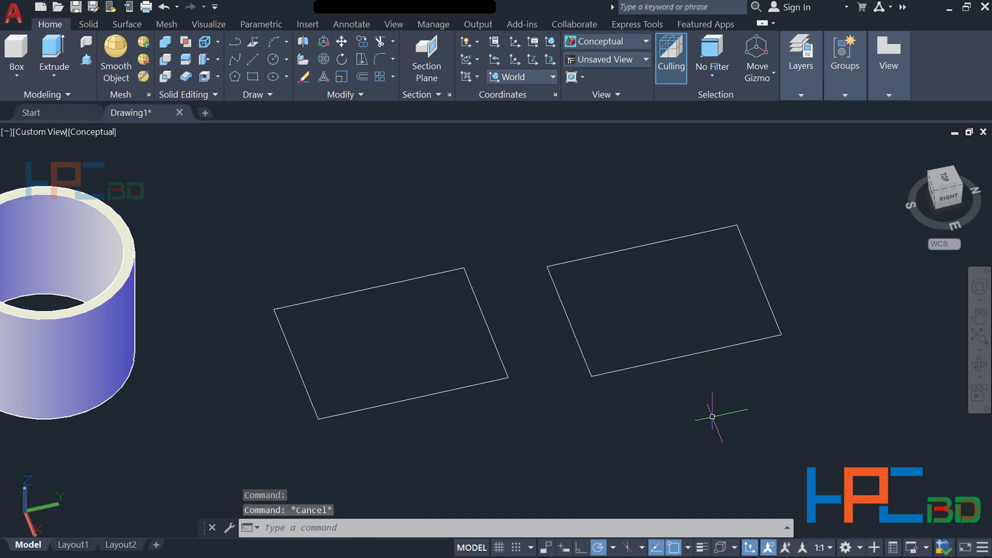
Explode the right rectangle into separate edge lines.
{"action": "type", "text": "x"}
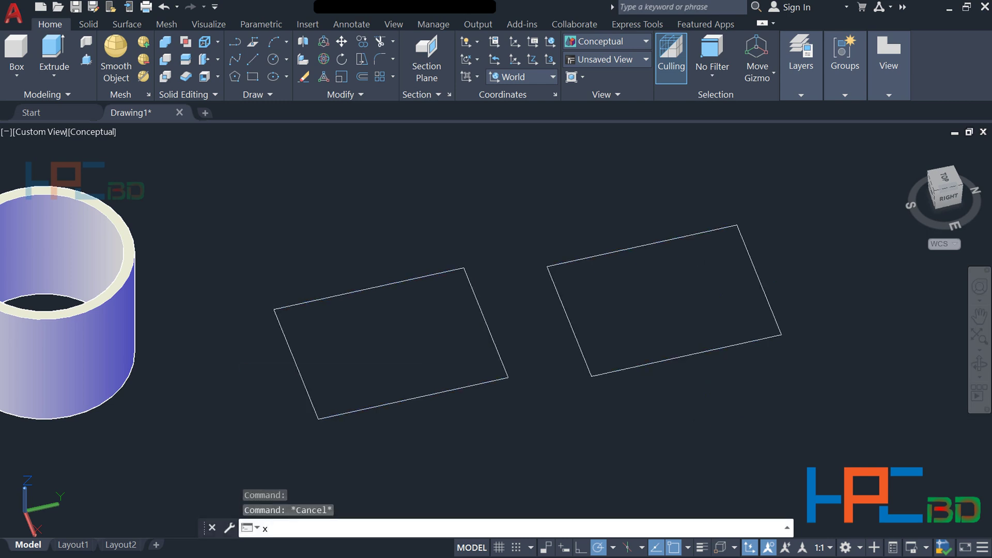
{"action": "key", "text": "Return"}
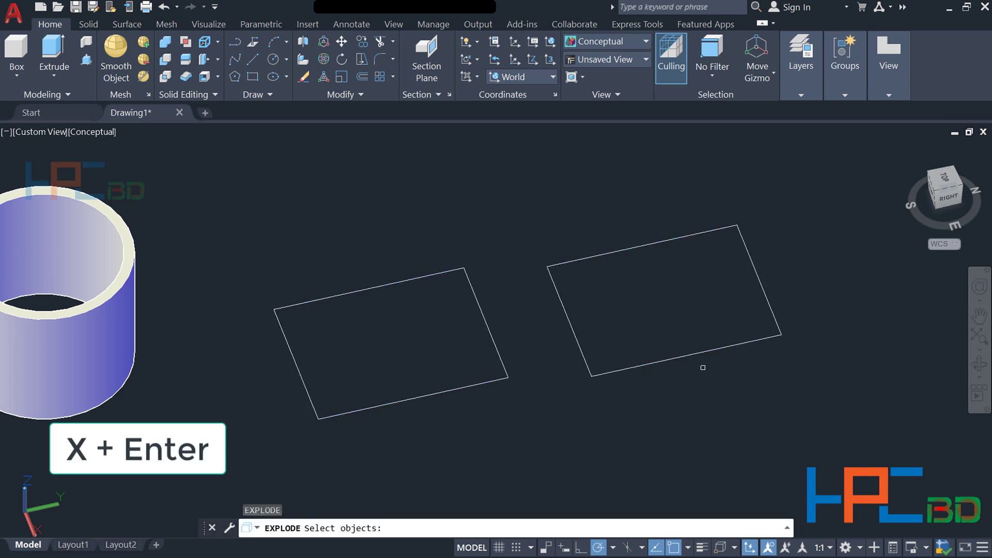
{"action": "left_click", "coordinate": [702, 352]}
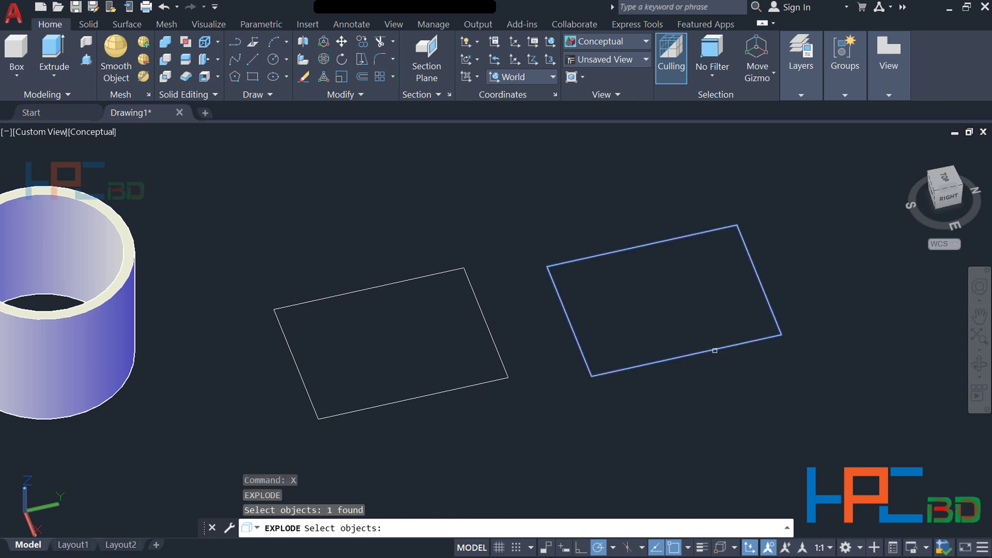
{"action": "key", "text": "Return"}
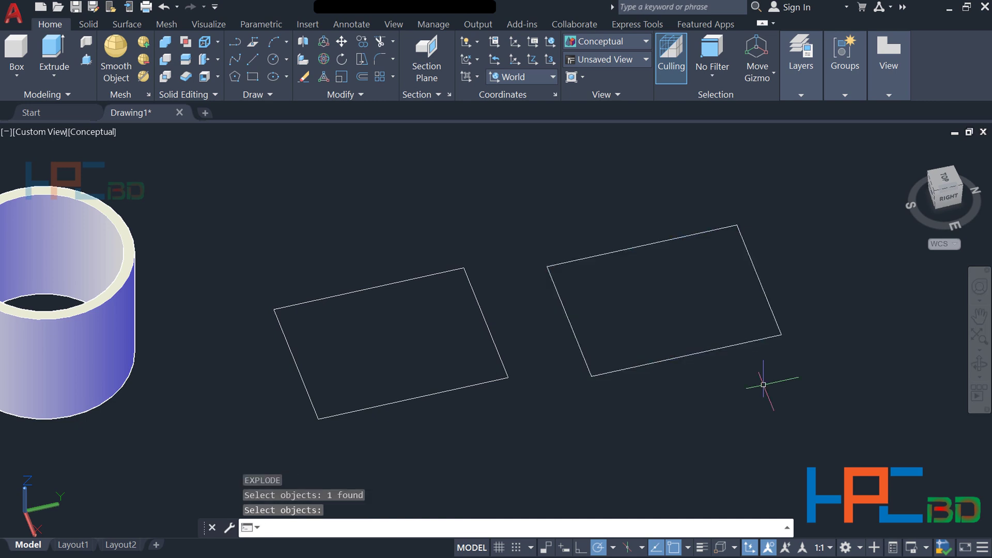
Select the right rectangle's edges and the left rectangle to confirm only the right was exploded.
{"action": "left_click", "coordinate": [746, 343]}
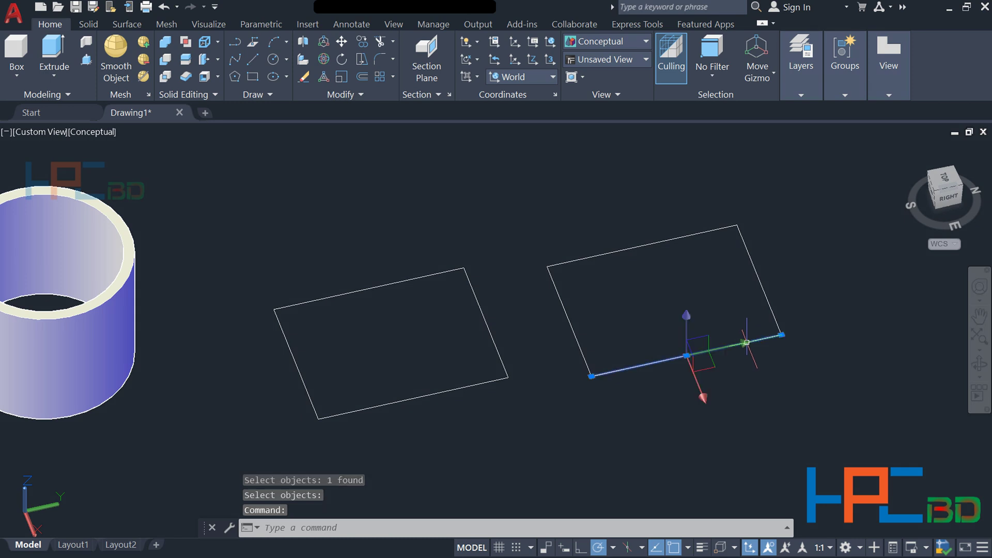
{"action": "left_click", "coordinate": [761, 283]}
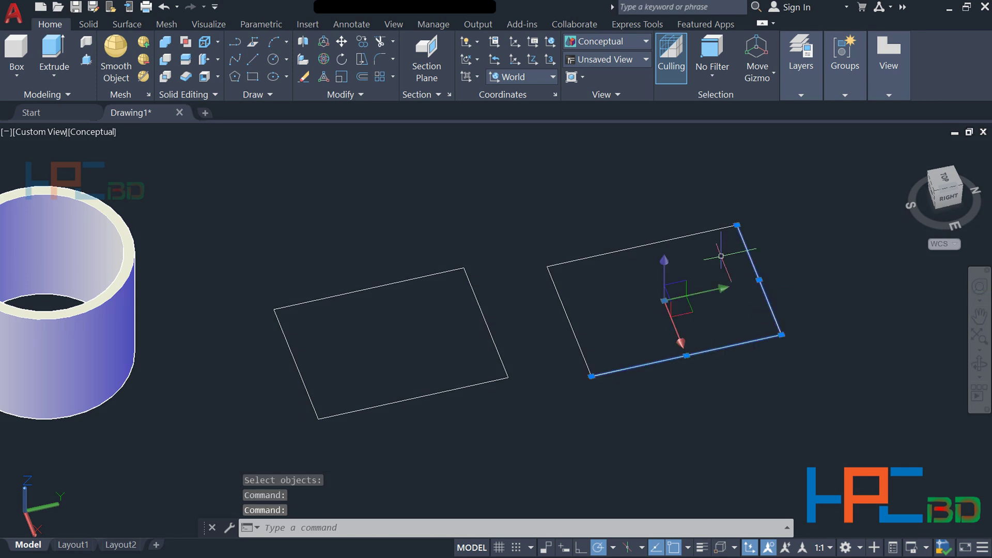
{"action": "left_click", "coordinate": [682, 238]}
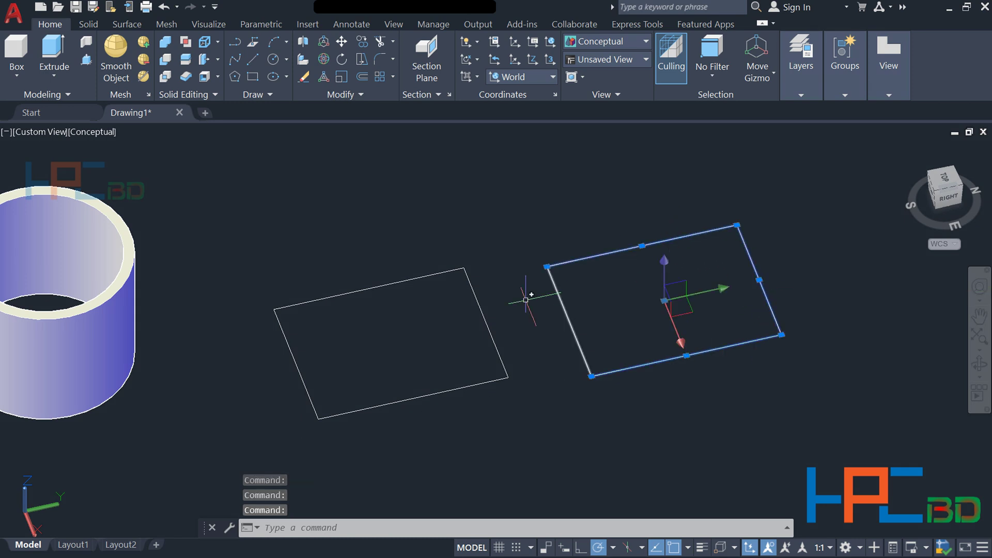
{"action": "left_click", "coordinate": [487, 324]}
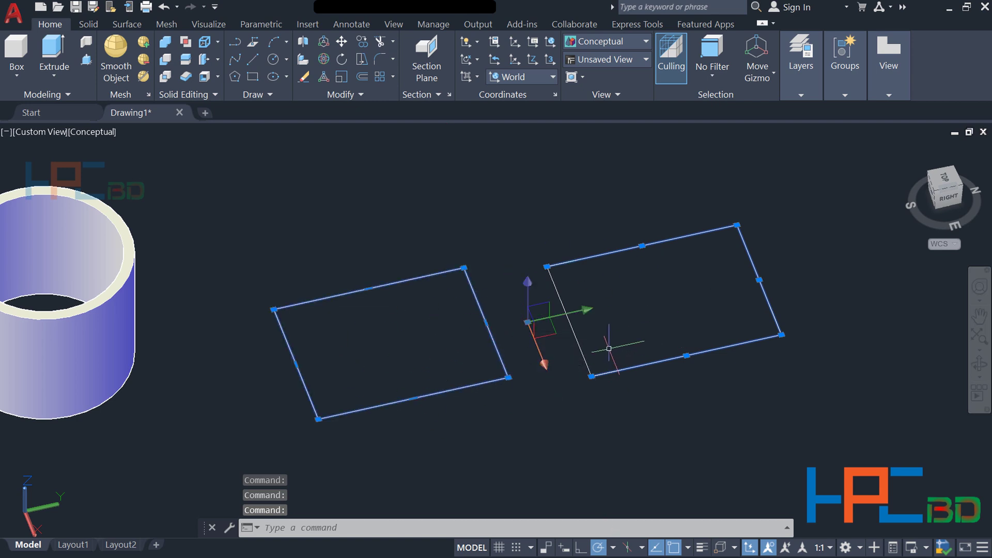
{"action": "key", "text": "Escape"}
{"action": "scroll", "coordinate": [595, 338], "scroll_direction": "down", "scroll_amount": 3}
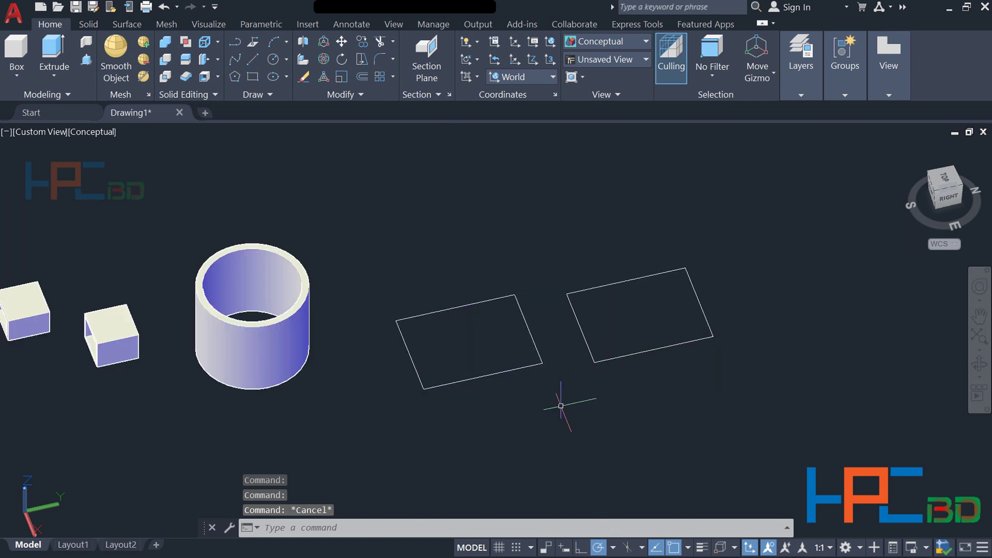
{"action": "scroll", "coordinate": [553, 411], "scroll_direction": "up", "scroll_amount": 2}
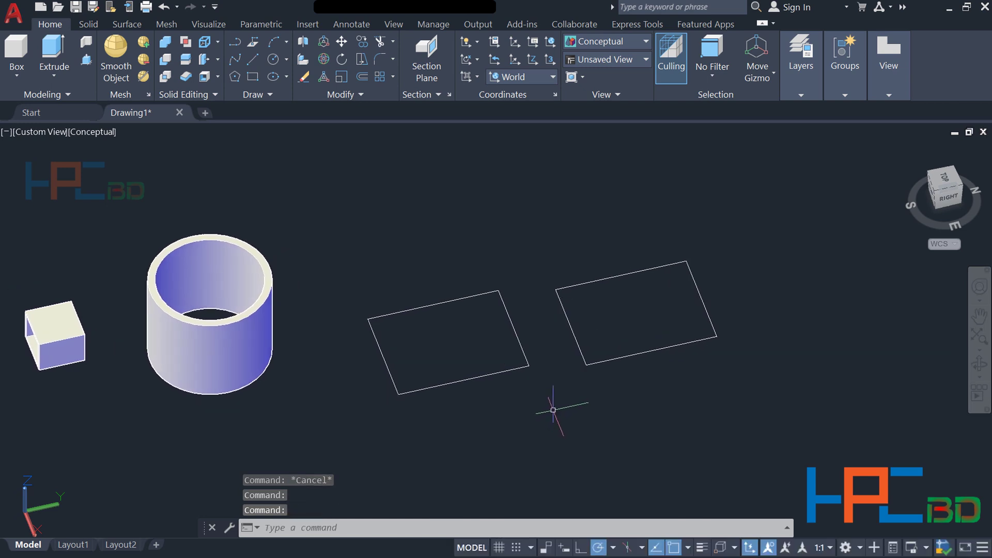
{"action": "key", "text": "Escape"}
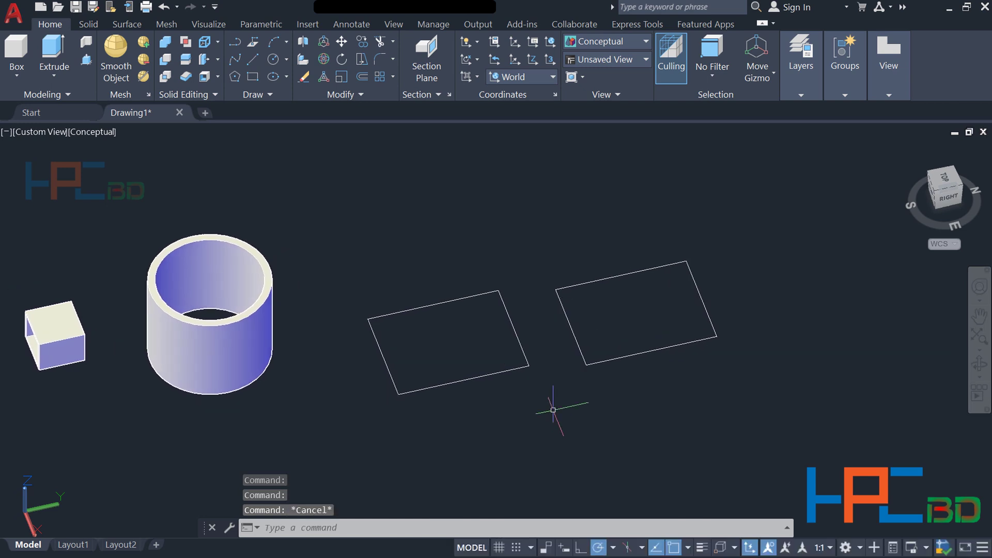
Extrude the left rectangle upward into a solid box.
{"action": "type", "text": "EXT"}
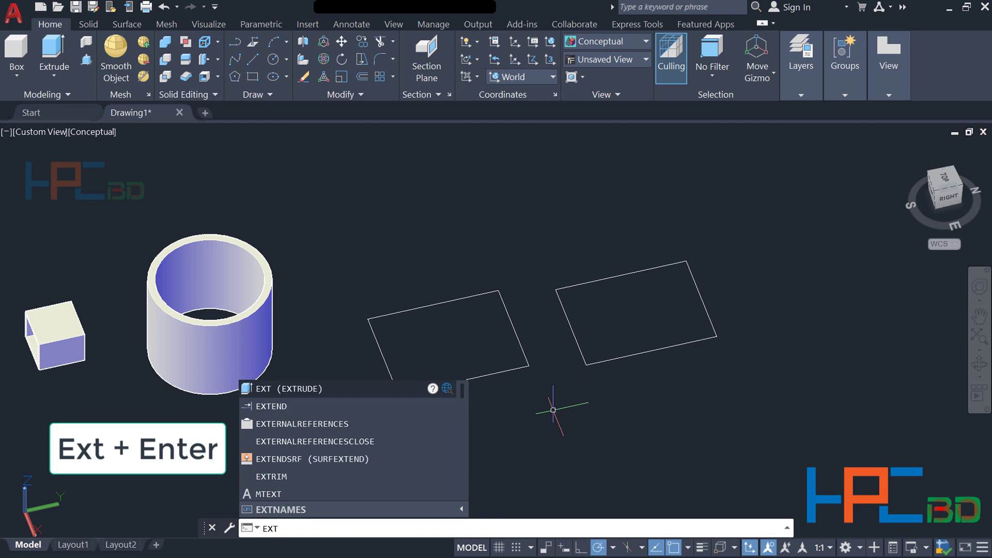
{"action": "key", "text": "Return"}
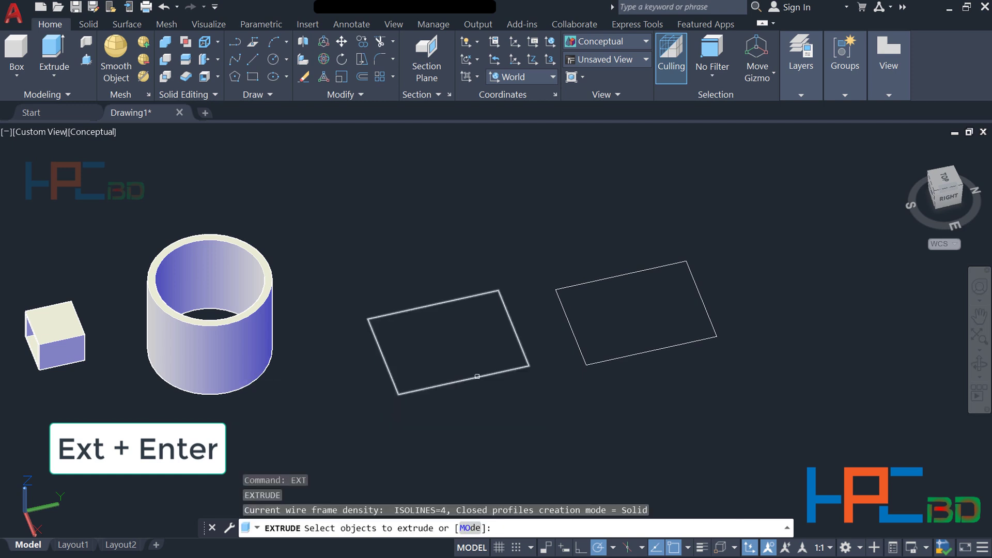
{"action": "left_click", "coordinate": [477, 375]}
{"action": "key", "text": "Return"}
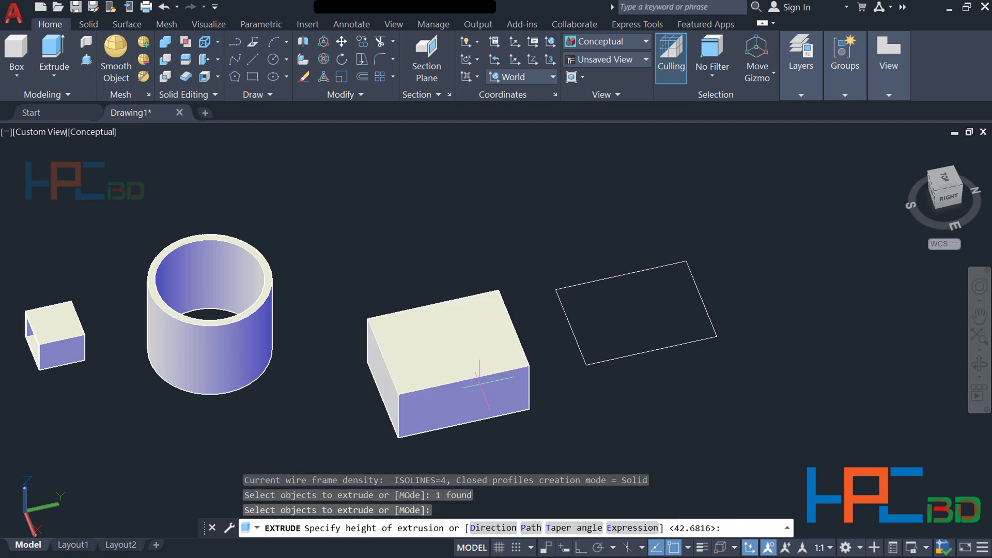
{"action": "left_click", "coordinate": [474, 283]}
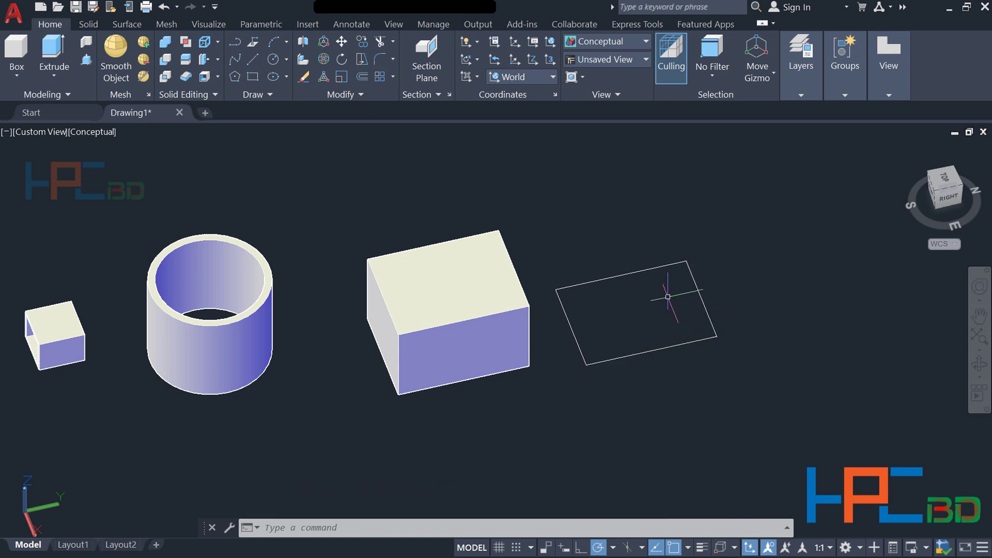
Extrude the exploded right rectangle's four edge lines into separate upright walls.
{"action": "key", "text": "Escape"}
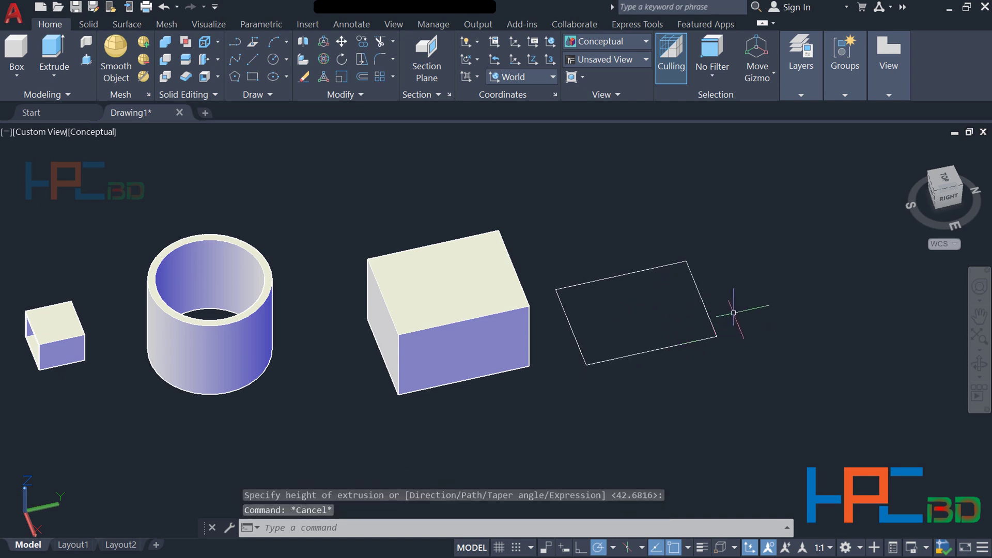
{"action": "type", "text": "e"}
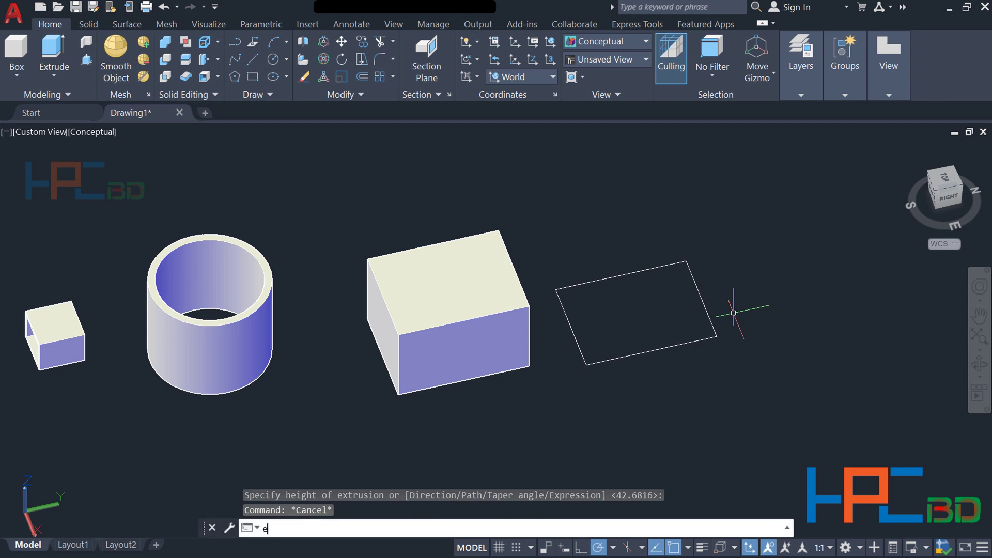
{"action": "type", "text": "xt"}
{"action": "key", "text": "Return"}
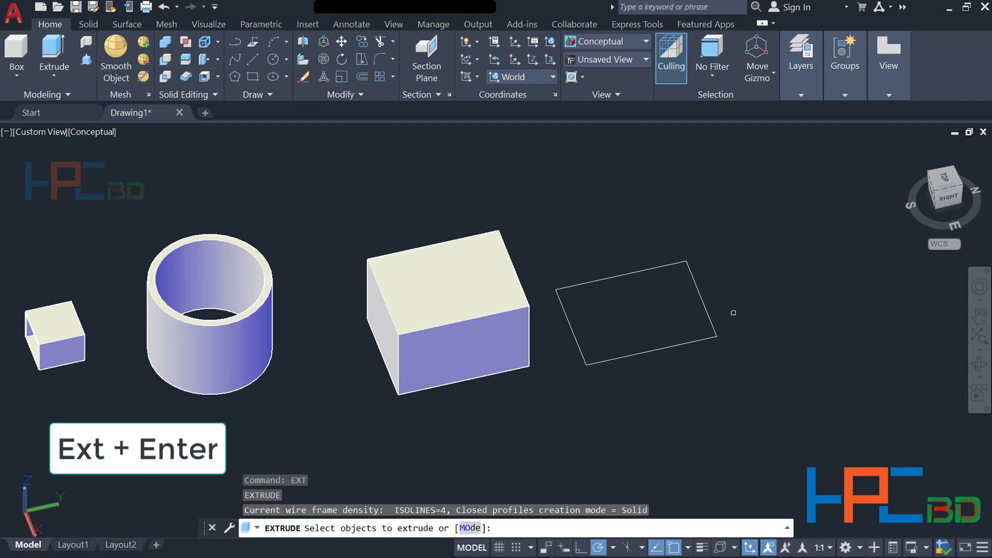
{"action": "mouse_move", "coordinate": [754, 335]}
{"action": "left_mouse_down"}
{"action": "mouse_move", "coordinate": [700, 394]}
{"action": "mouse_move", "coordinate": [652, 399]}
{"action": "mouse_move", "coordinate": [605, 387]}
{"action": "mouse_move", "coordinate": [568, 335]}
{"action": "mouse_move", "coordinate": [563, 293]}
{"action": "mouse_move", "coordinate": [600, 251]}
{"action": "mouse_move", "coordinate": [670, 238]}
{"action": "left_mouse_up"}
{"action": "key", "text": "Return"}
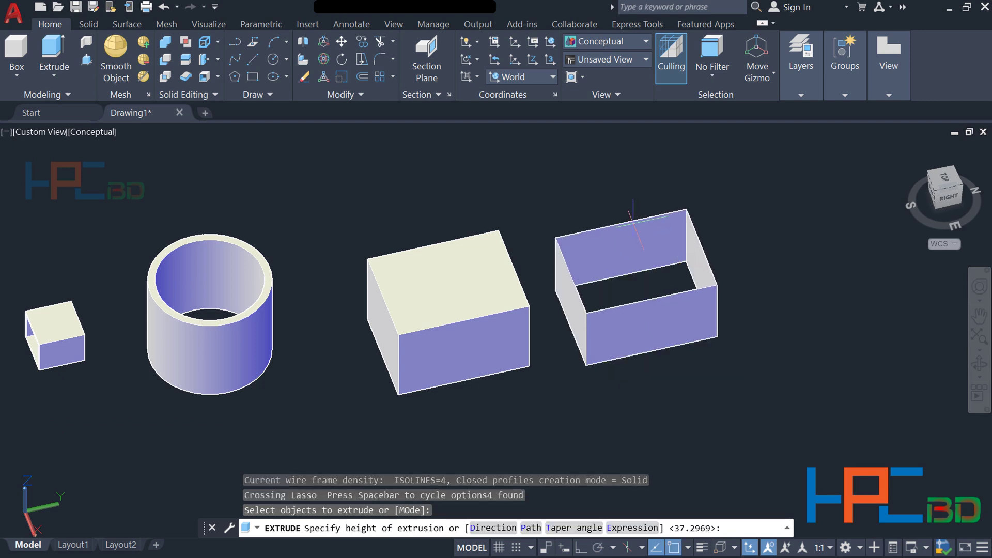
{"action": "left_click", "coordinate": [705, 214]}
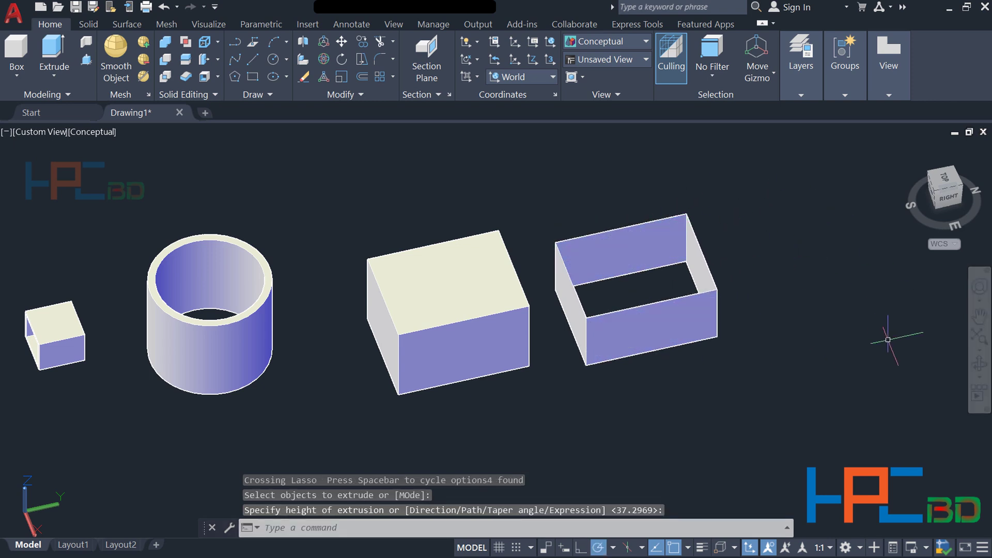
{"action": "left_click", "coordinate": [980, 364]}
{"action": "mouse_move", "coordinate": [858, 348]}
{"action": "left_mouse_down"}
{"action": "mouse_move", "coordinate": [837, 333]}
{"action": "mouse_move", "coordinate": [837, 312]}
{"action": "mouse_move", "coordinate": [860, 353]}
{"action": "mouse_move", "coordinate": [851, 357]}
{"action": "left_mouse_up"}
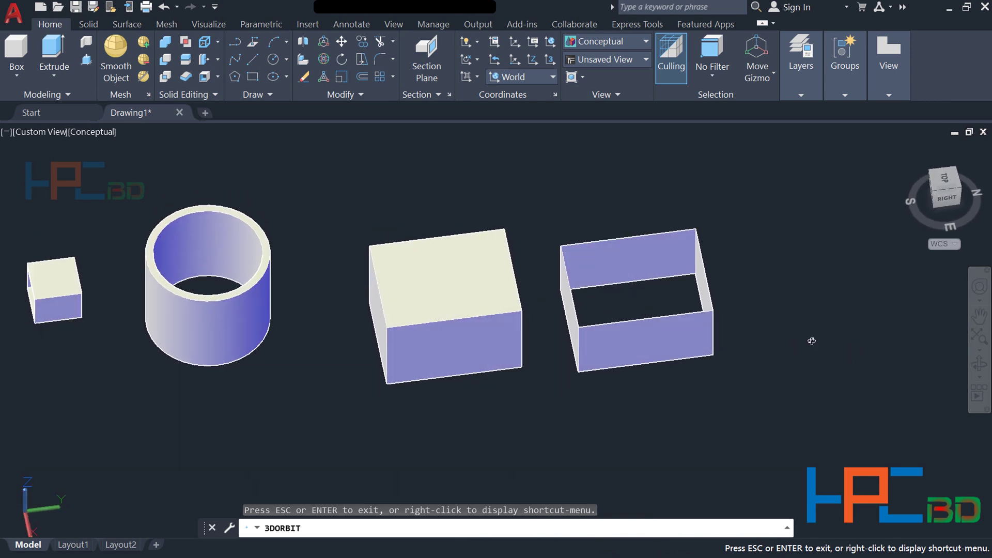
Leave 3D Orbit and switch the viewport from Conceptual to the 2D Wireframe visual style.
{"action": "key", "text": "Escape"}
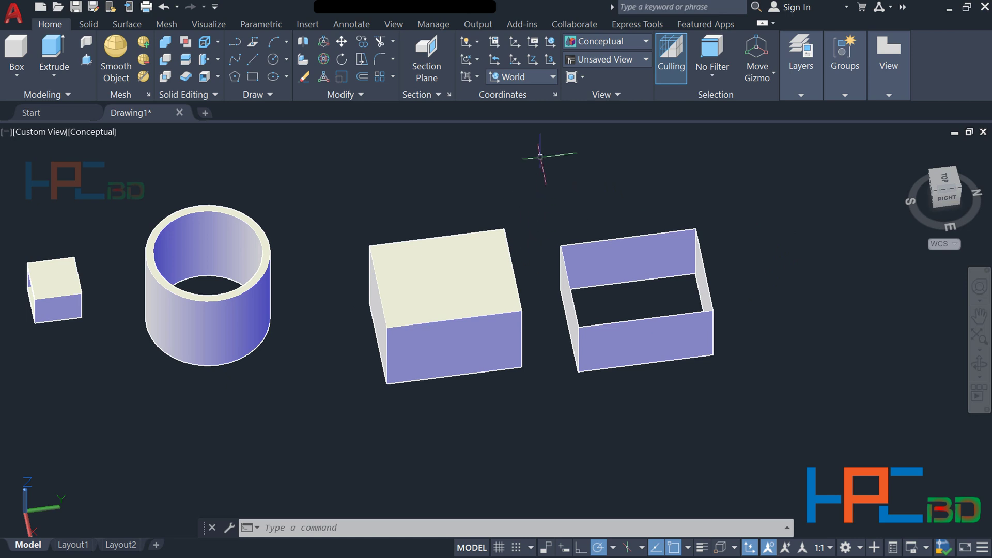
{"action": "left_click", "coordinate": [108, 134]}
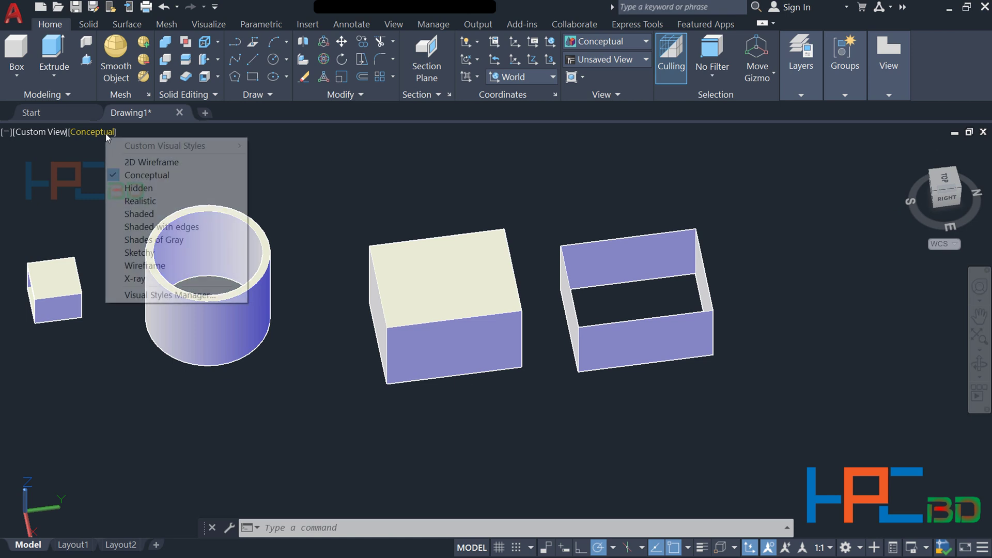
{"action": "left_click", "coordinate": [156, 163]}
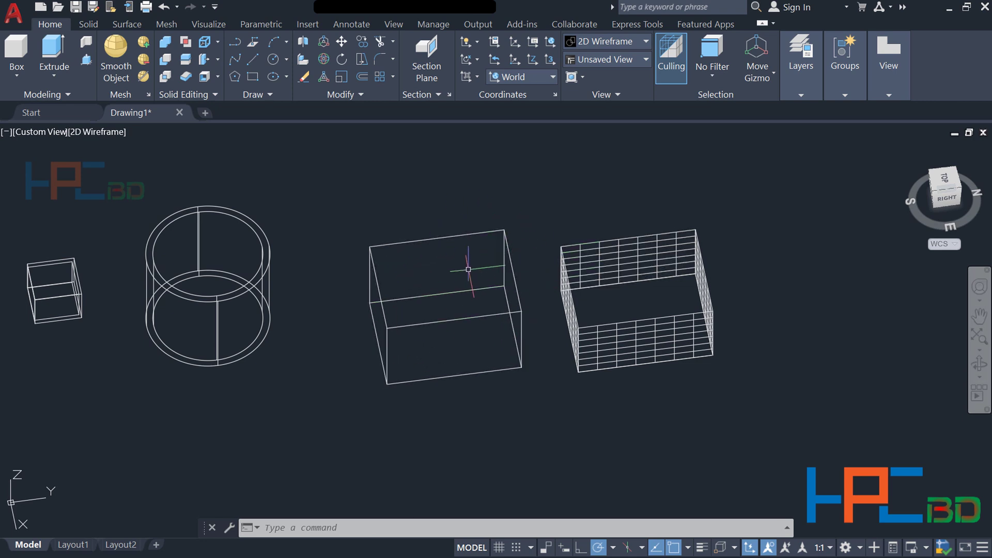
{"action": "left_click", "coordinate": [623, 255], "text": "ctrl"}
{"action": "left_click", "coordinate": [706, 284], "text": "ctrl"}
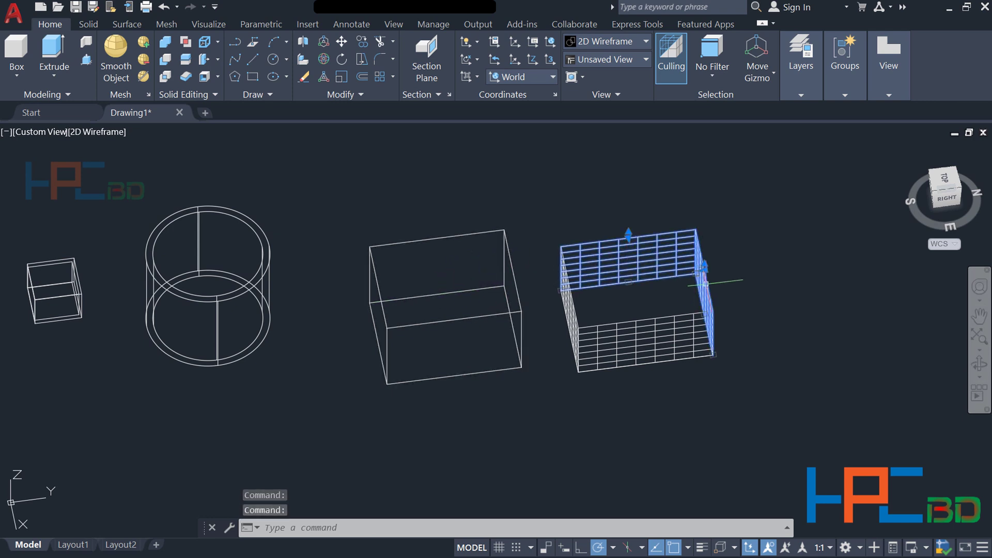
{"action": "left_click", "coordinate": [665, 338], "text": "ctrl"}
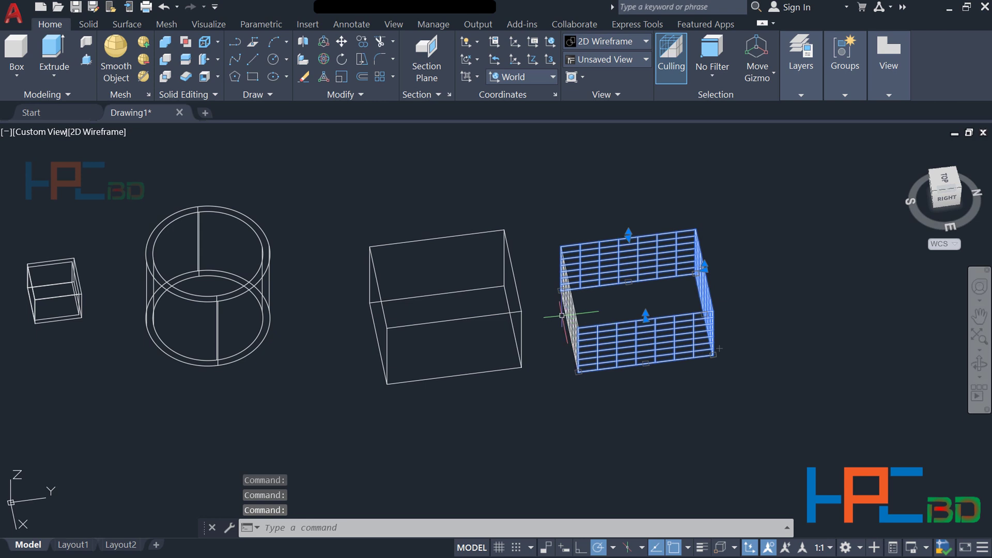
{"action": "key", "text": "Escape"}
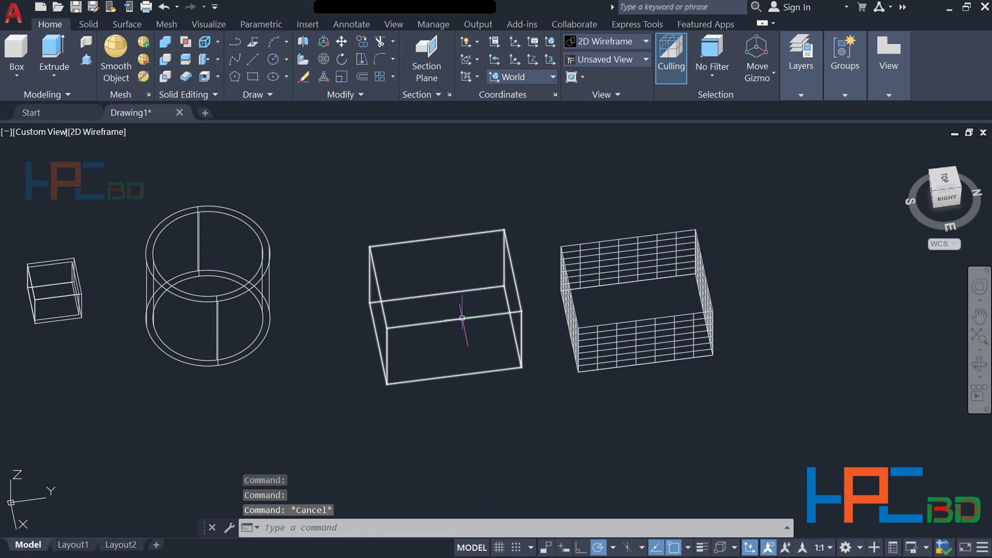
{"action": "left_click", "coordinate": [463, 317]}
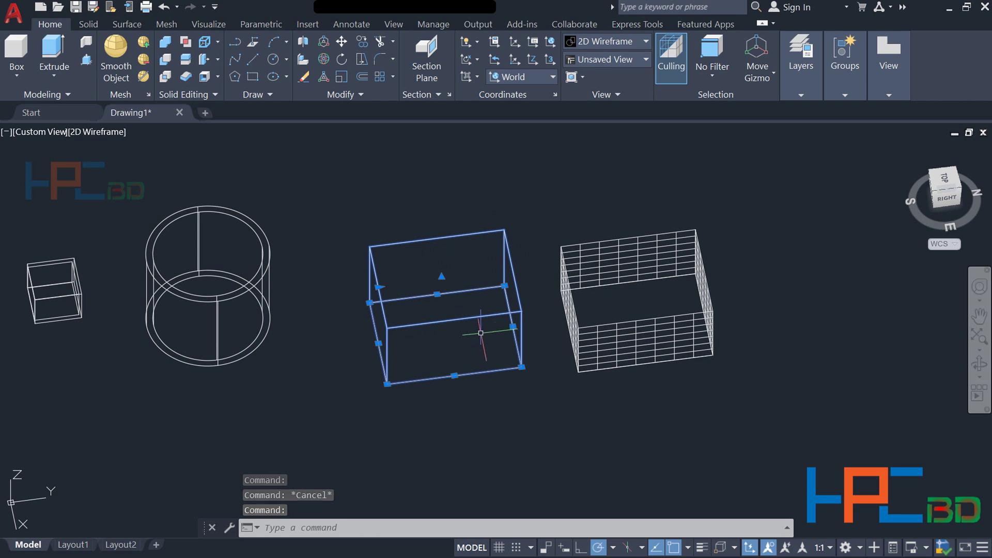
{"action": "key", "text": "Escape"}
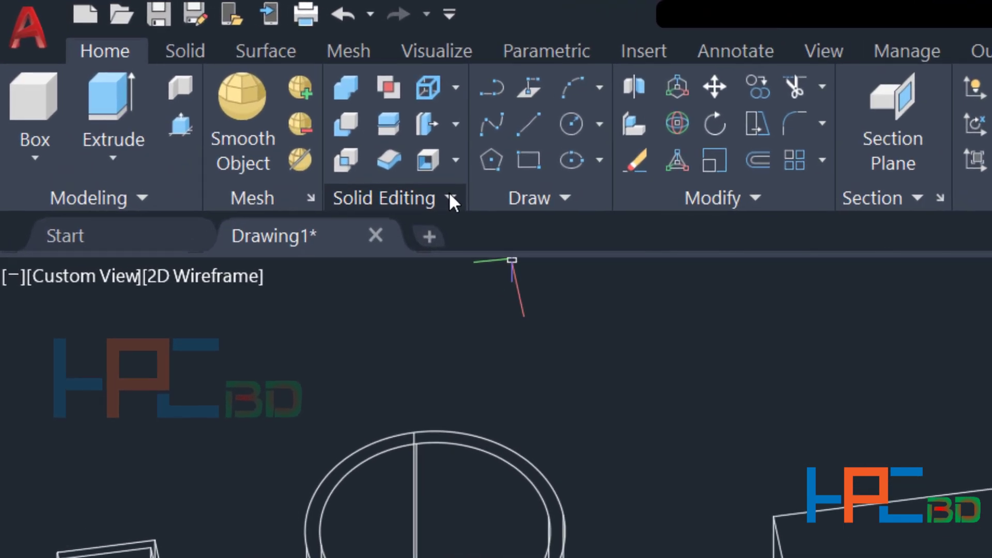
Convert the middle solid box to a surface with Convert to Surface, then cancel the repeated CONVTOSURFACE.
{"action": "left_click", "coordinate": [449, 197]}
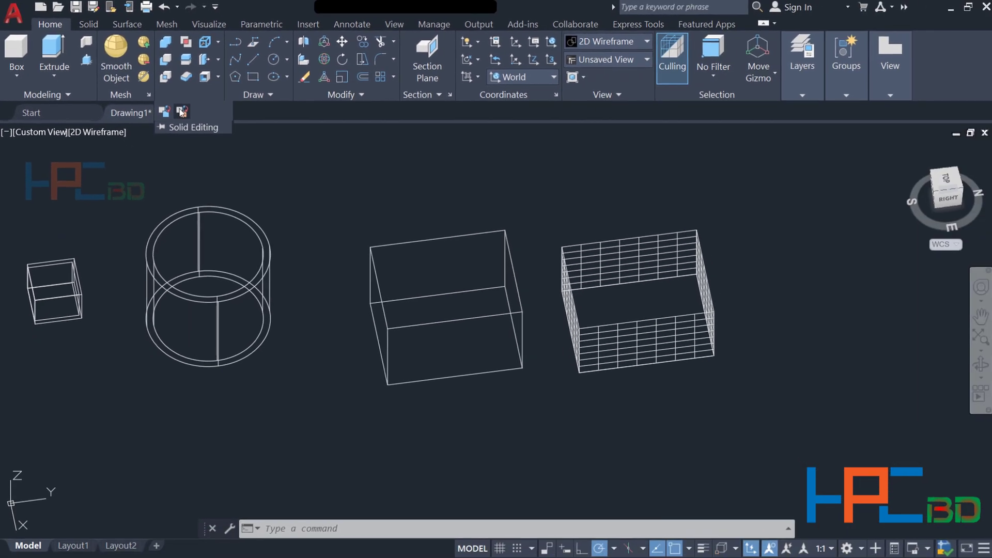
{"action": "left_click", "coordinate": [310, 190]}
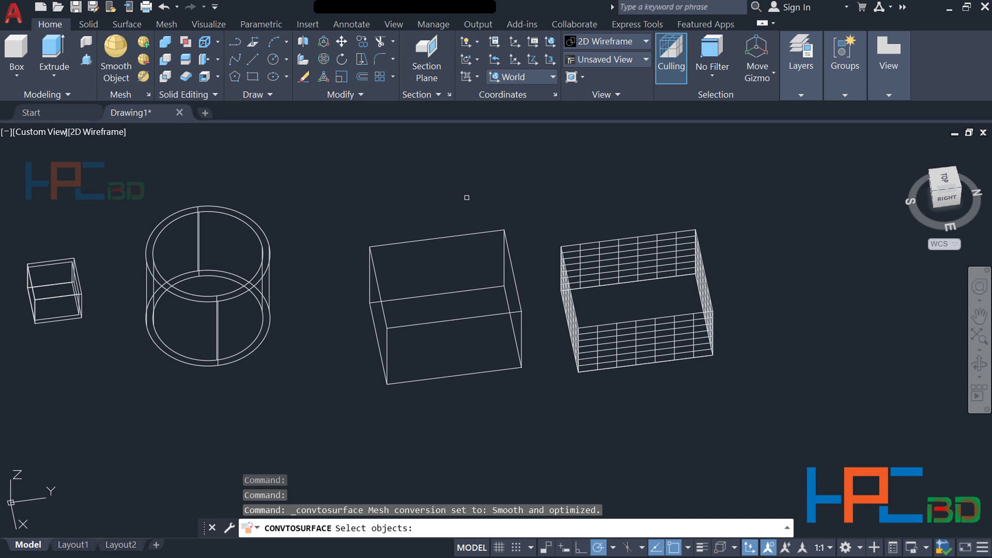
{"action": "left_click", "coordinate": [439, 263]}
{"action": "left_click", "coordinate": [455, 252]}
{"action": "left_click", "coordinate": [478, 232]}
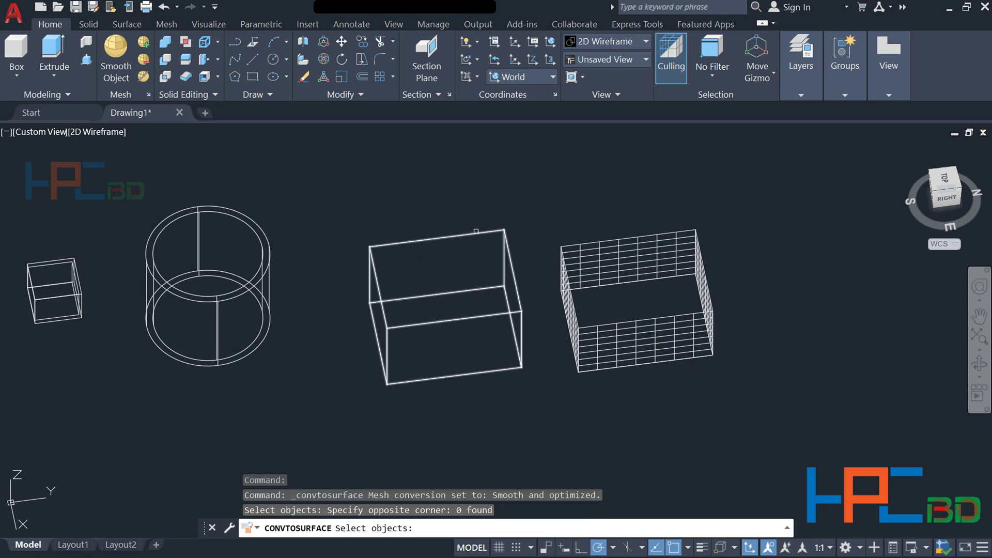
{"action": "left_click", "coordinate": [476, 231]}
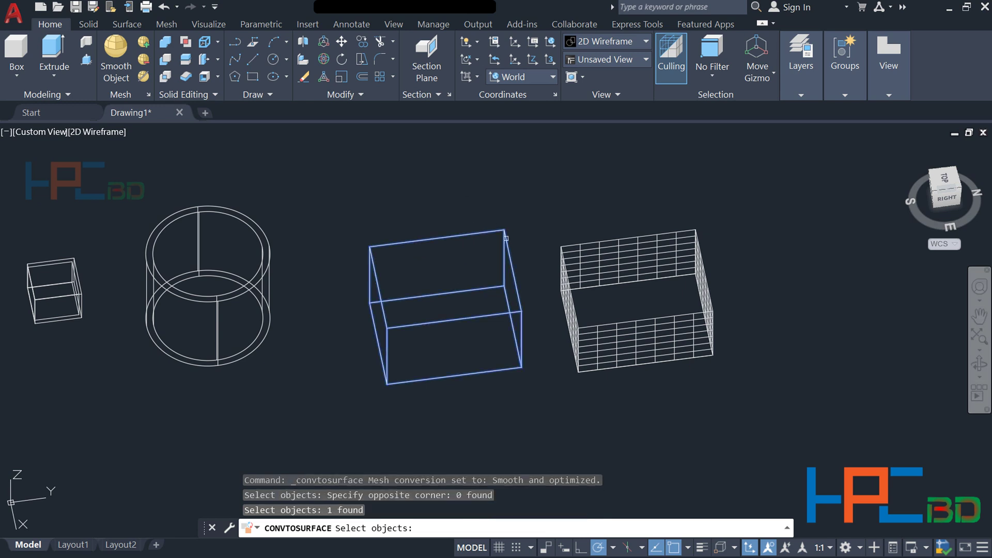
{"action": "key", "text": "Return"}
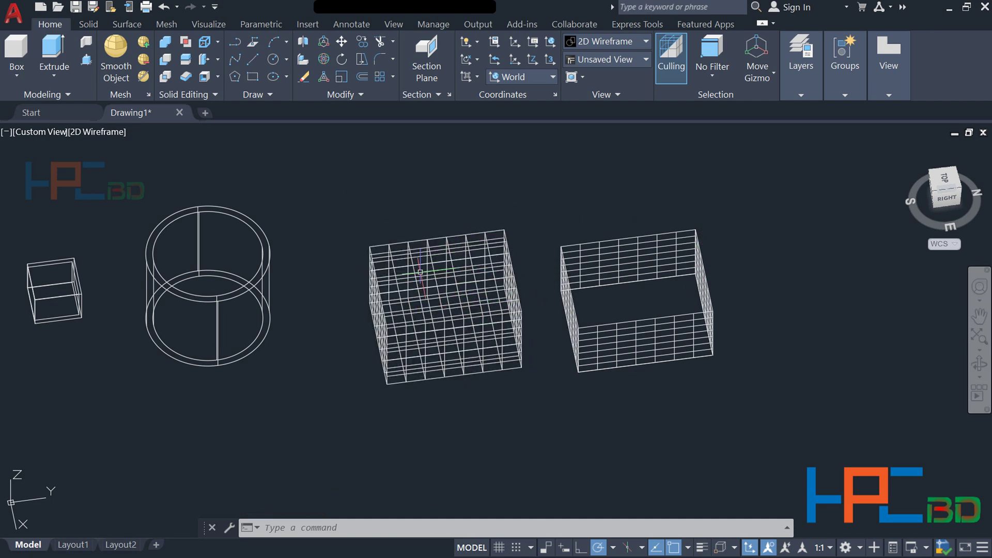
{"action": "type", "text": "convtosurface"}
{"action": "key", "text": "Return"}
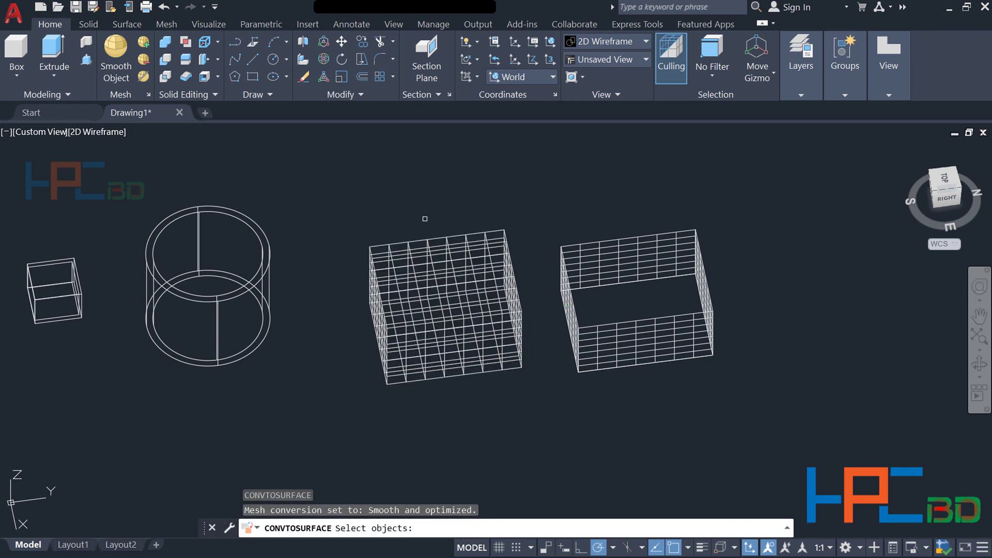
{"action": "key", "text": "Escape"}
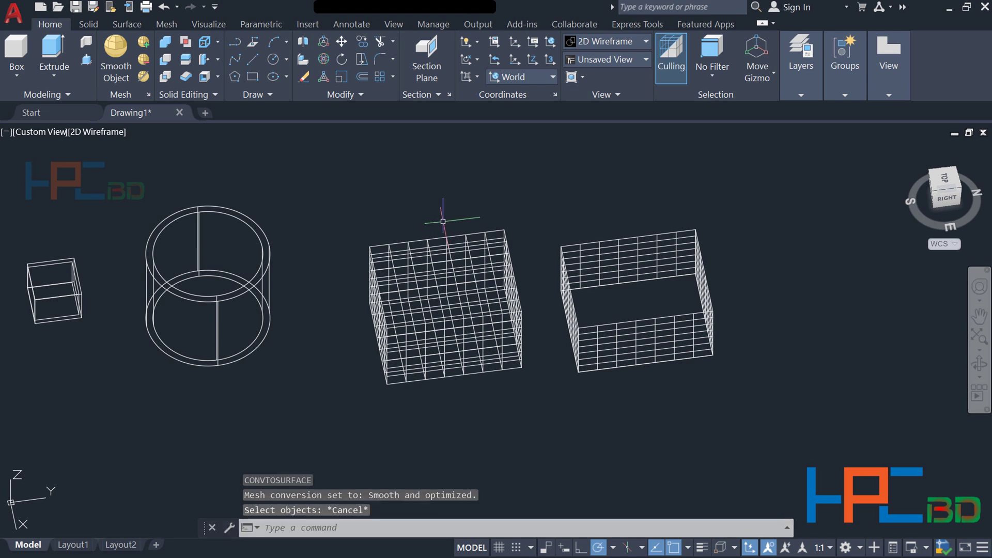
Switch the viewport to Conceptual shading and check the middle box's rollover properties show Surface.
{"action": "left_click", "coordinate": [104, 135]}
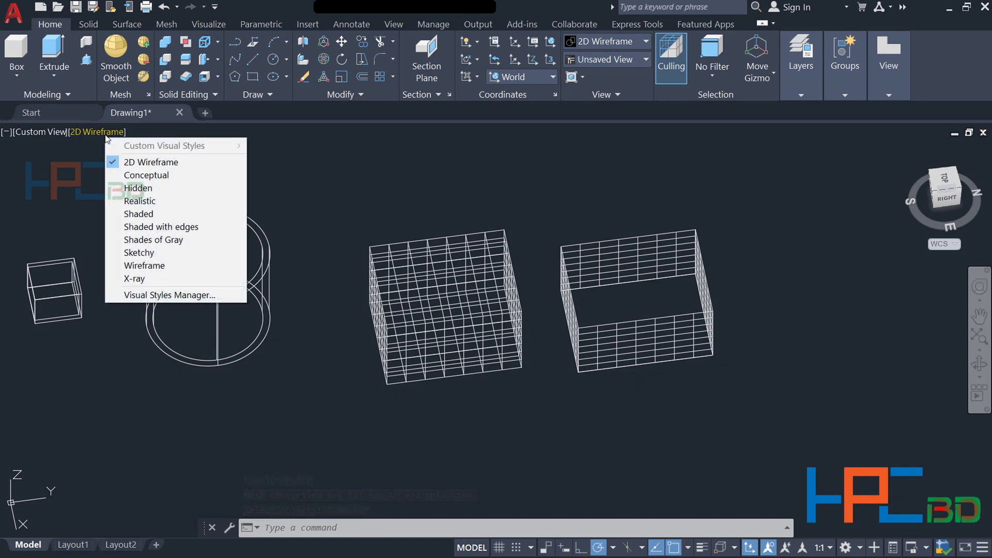
{"action": "left_click", "coordinate": [142, 175]}
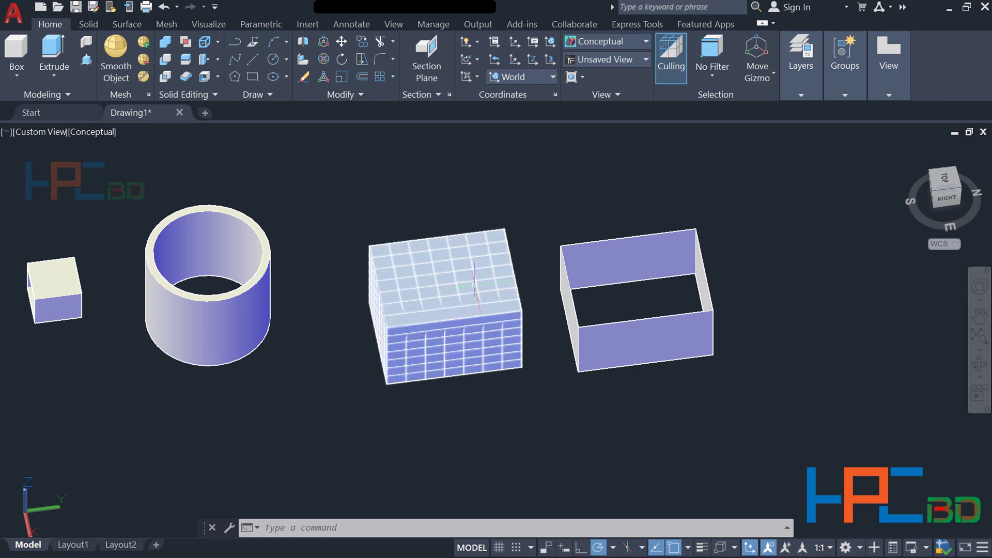
{"action": "mouse_move", "coordinate": [473, 285]}
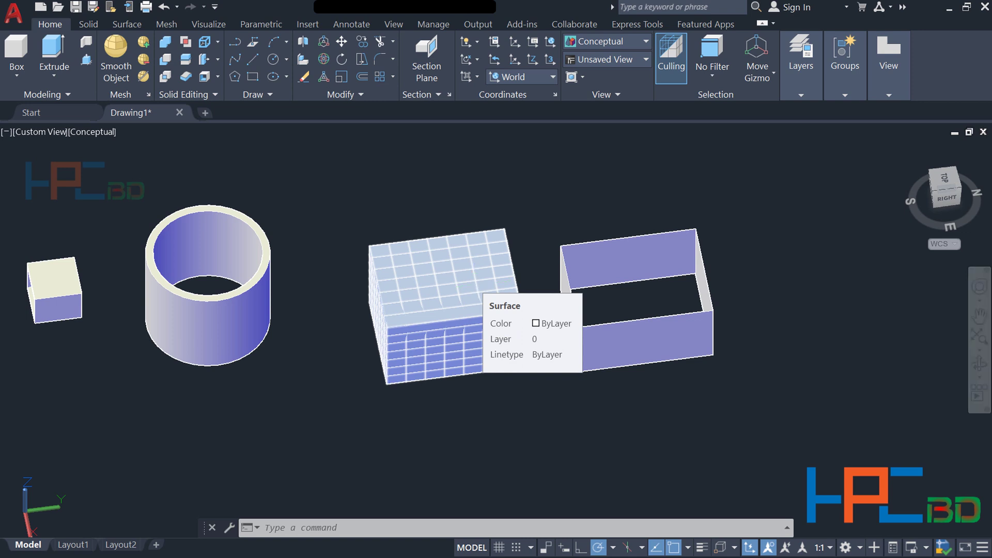
{"action": "key", "text": "Escape"}
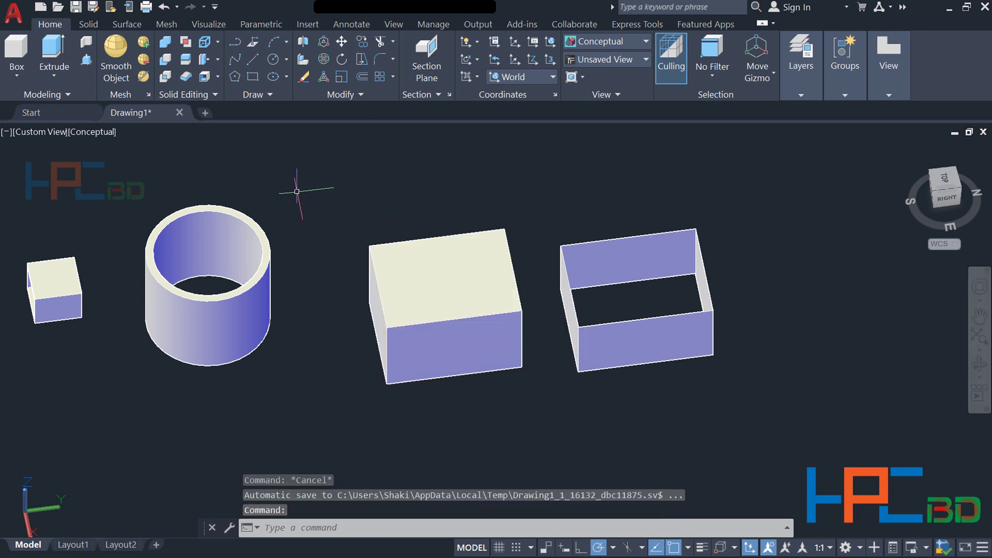
Change the viewport visual style from Conceptual back to 2D Wireframe.
{"action": "left_click", "coordinate": [93, 131]}
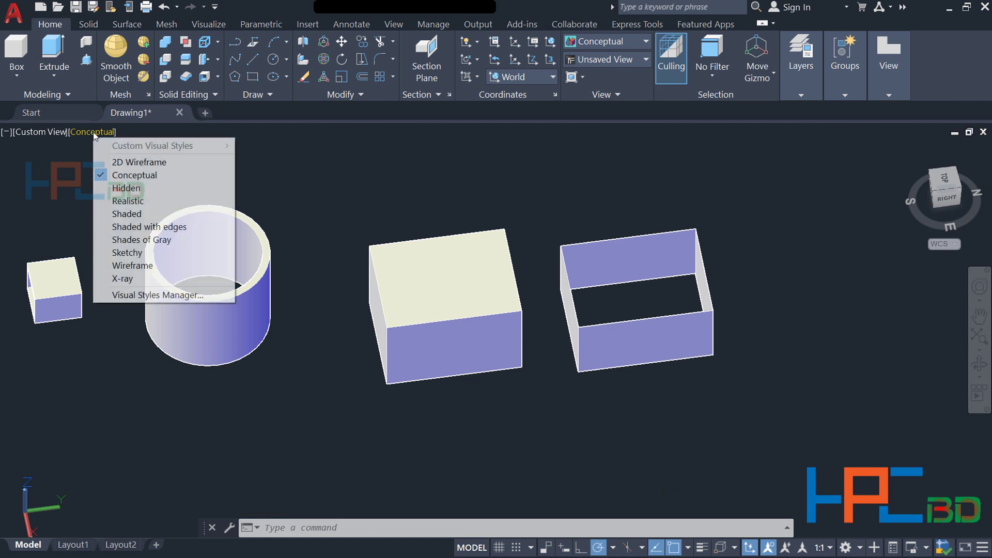
{"action": "left_click", "coordinate": [150, 163]}
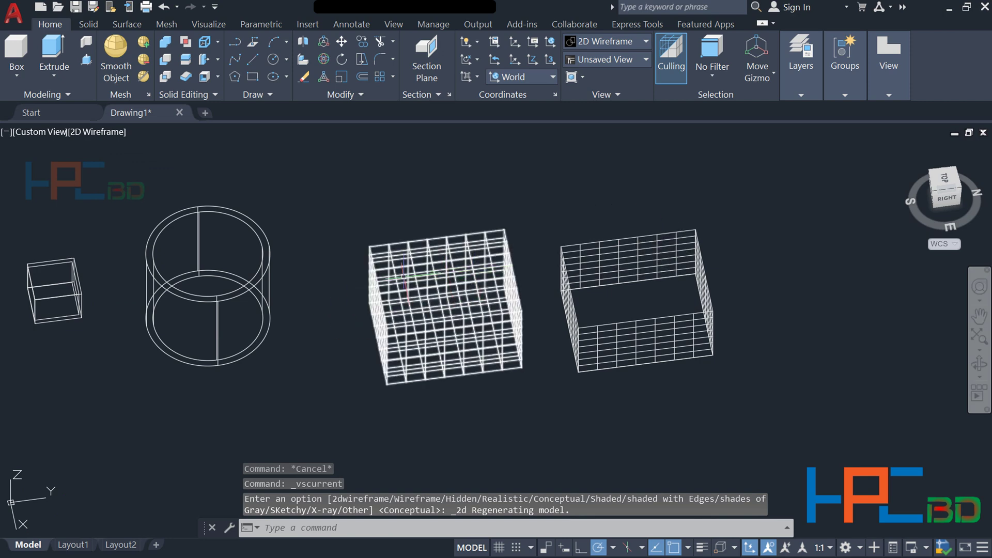
{"action": "left_click", "coordinate": [398, 203]}
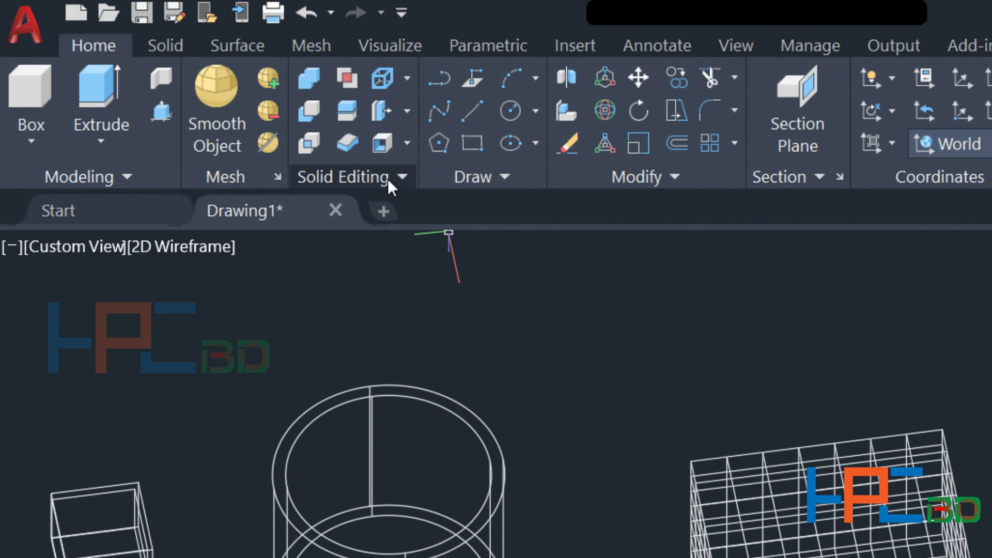
Convert the middle surface box back into a solid with Convert to Solid (CONVTOSOLID).
{"action": "left_click", "coordinate": [387, 178]}
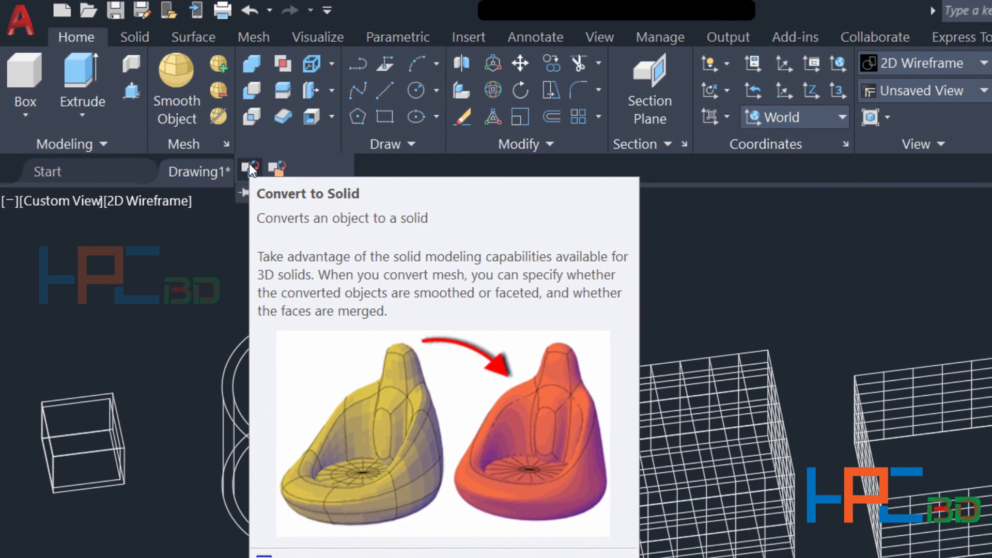
{"action": "left_click", "coordinate": [251, 168]}
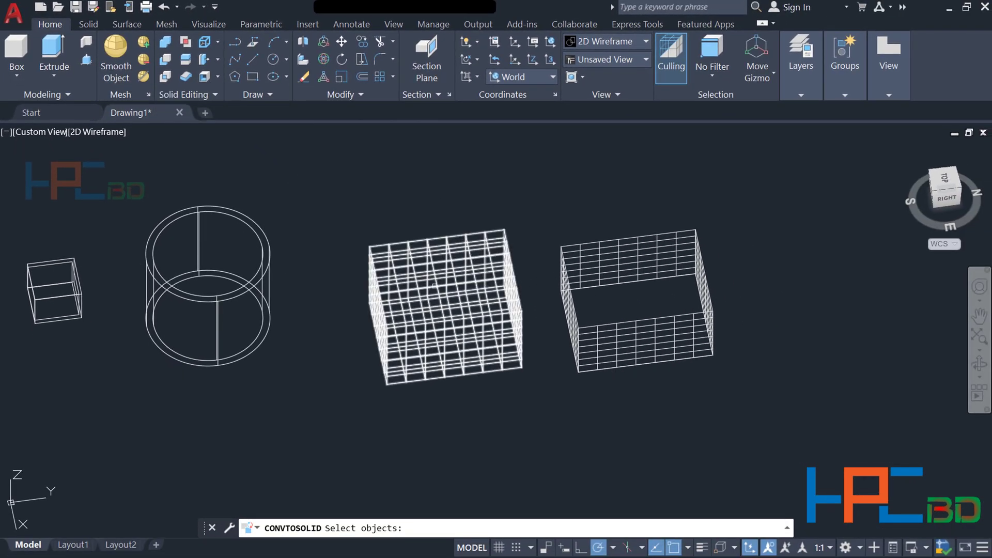
{"action": "left_click", "coordinate": [442, 272]}
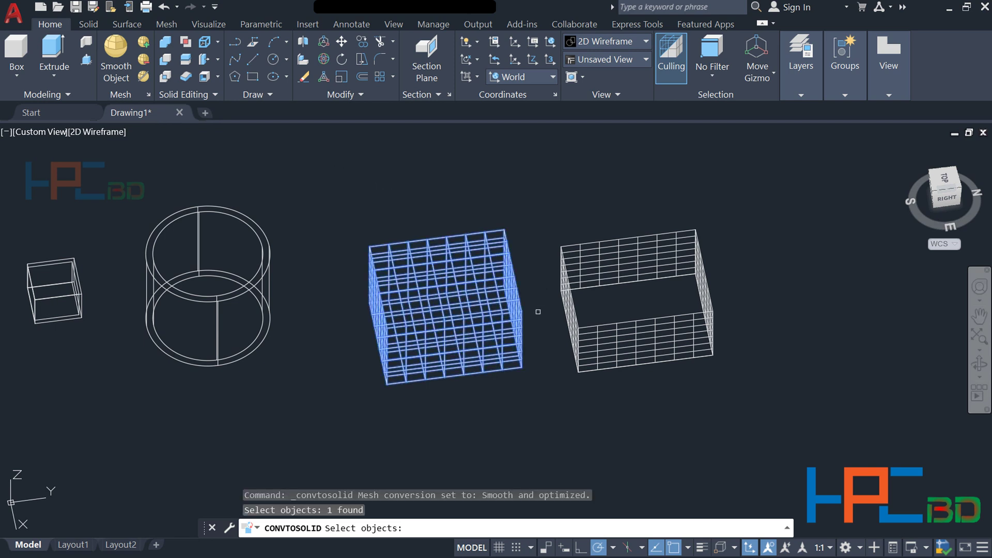
{"action": "key", "text": "Return"}
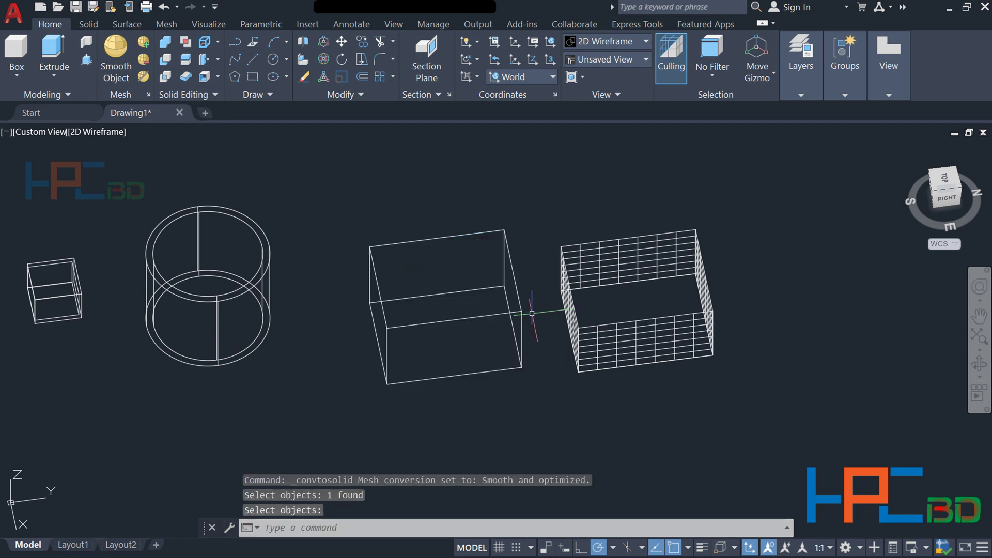